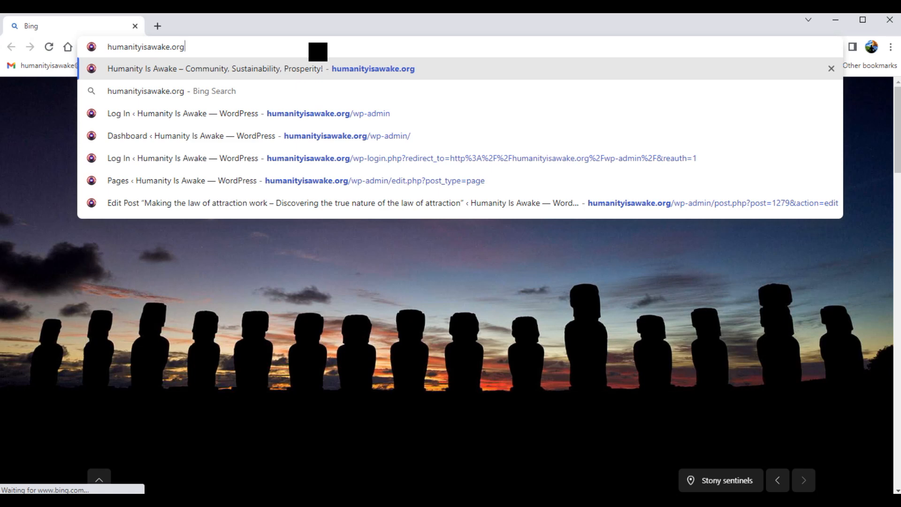
Open the WordPress admin login page at humanityisawake.org/wp-admin
type("/")
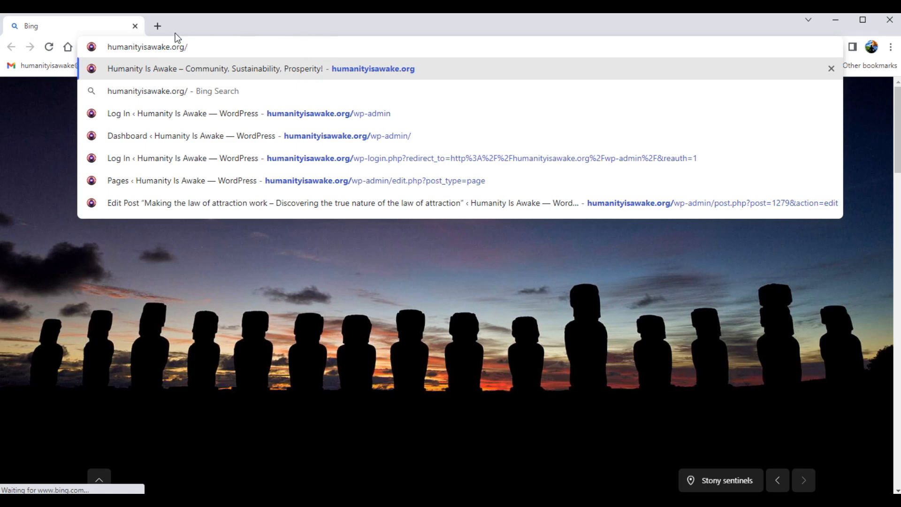
key("BackSpace")
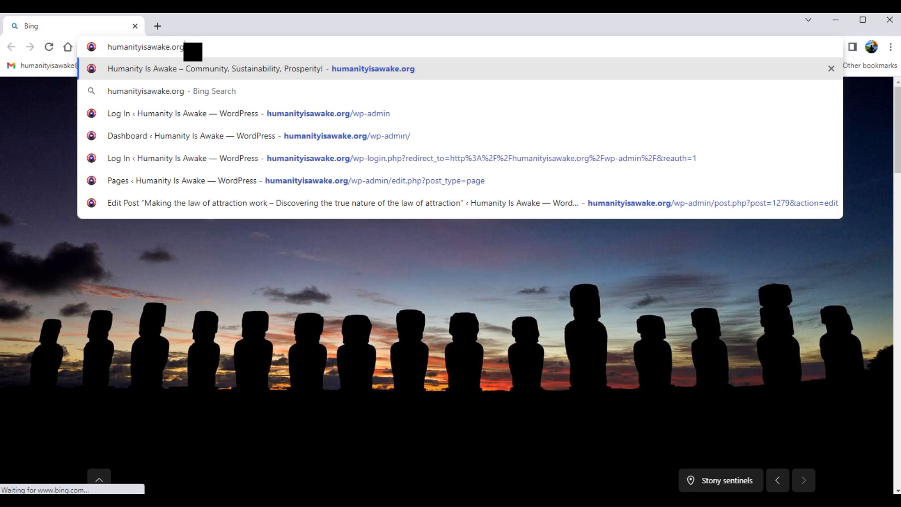
type("/")
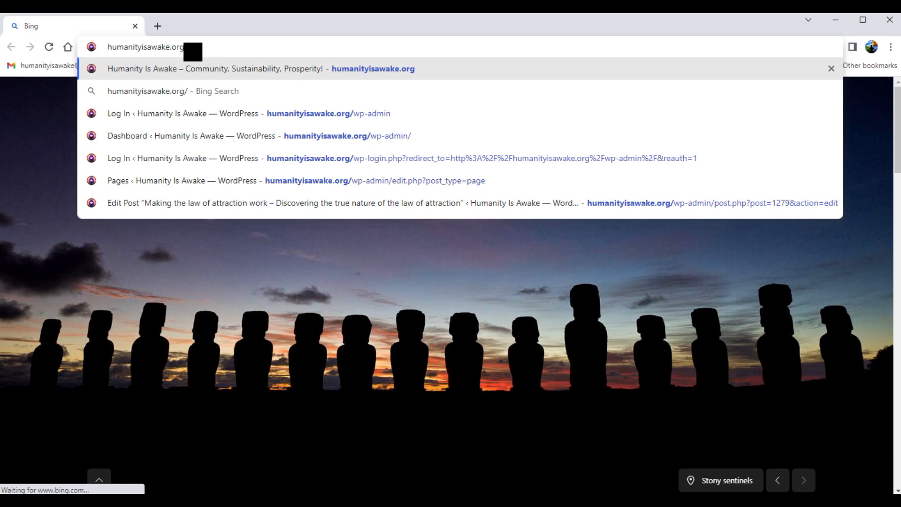
type("wp-admin")
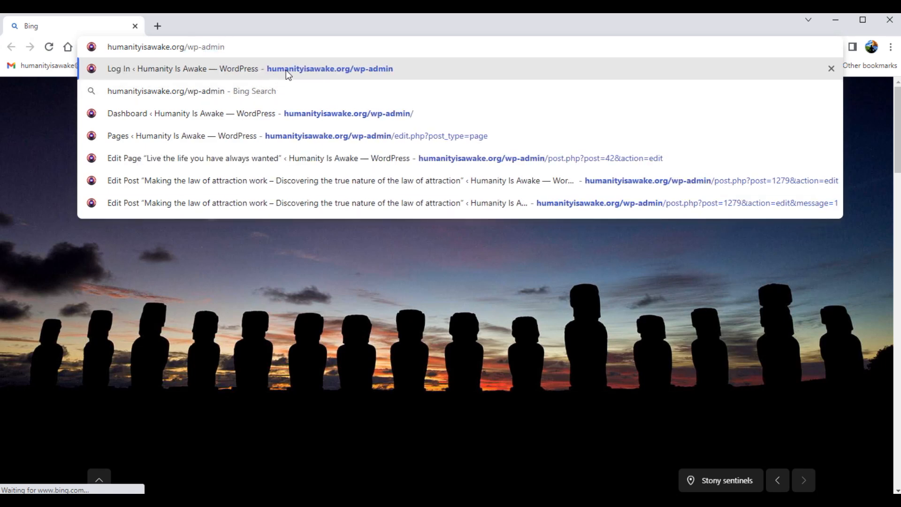
left_click_drag(226, 47, 100, 58)
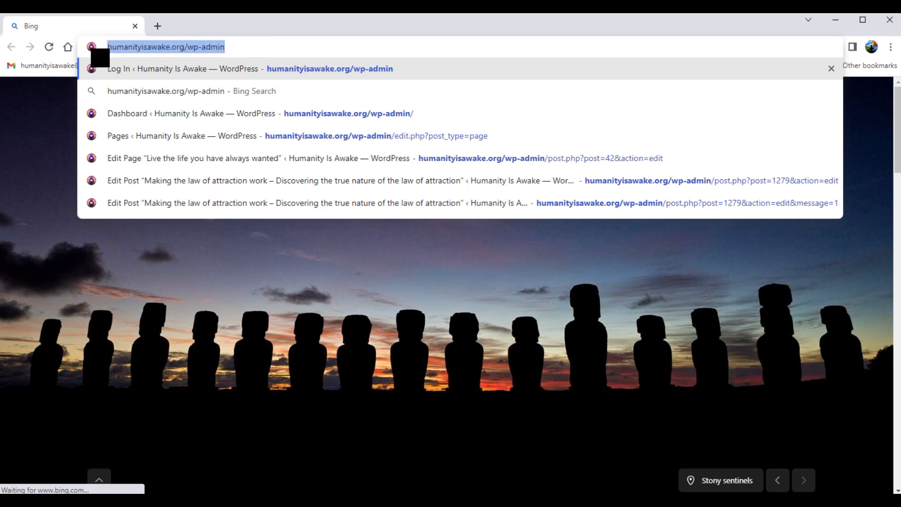
left_click(232, 47)
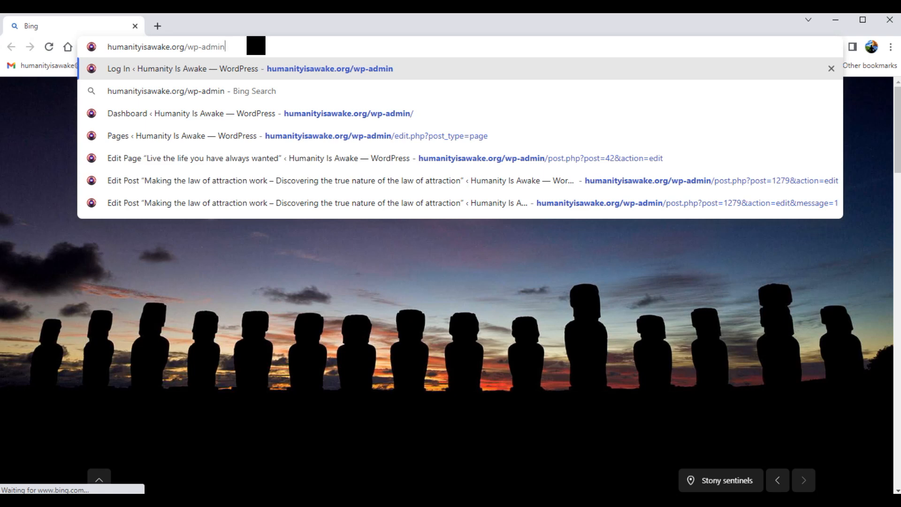
key("Return")
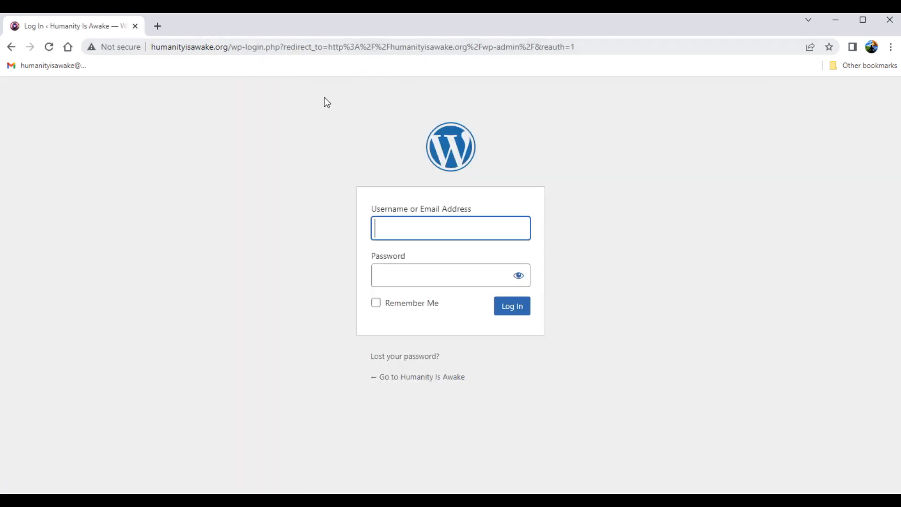
Log in to the site's admin area with the username Humanity Is Awake and the account password
left_click(457, 232)
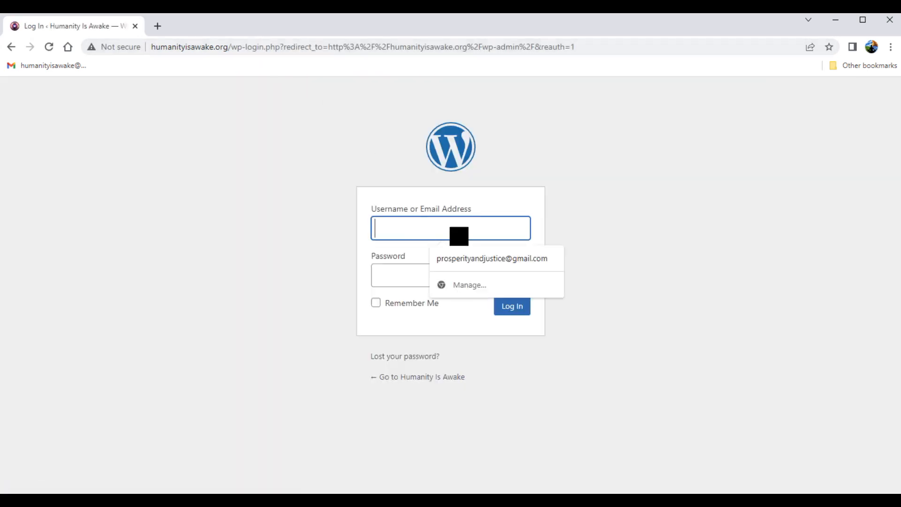
type("Humanity Is Awake")
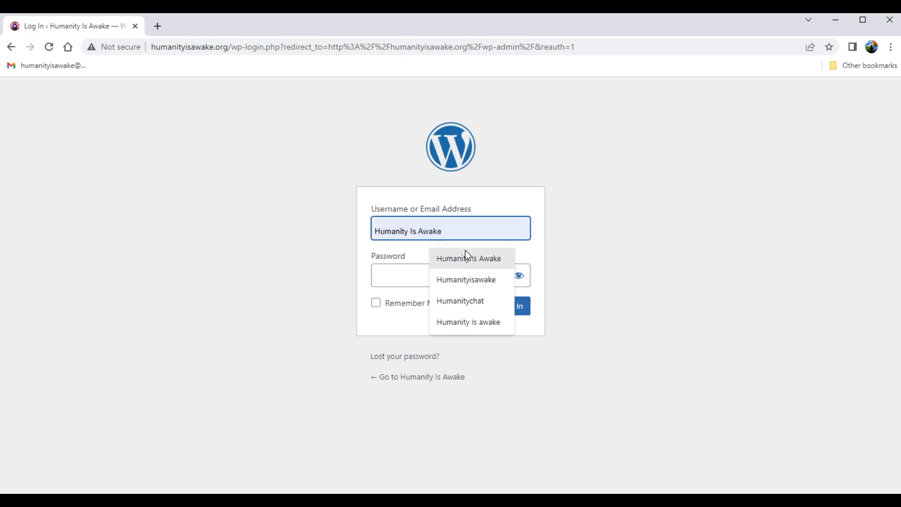
left_click(469, 256)
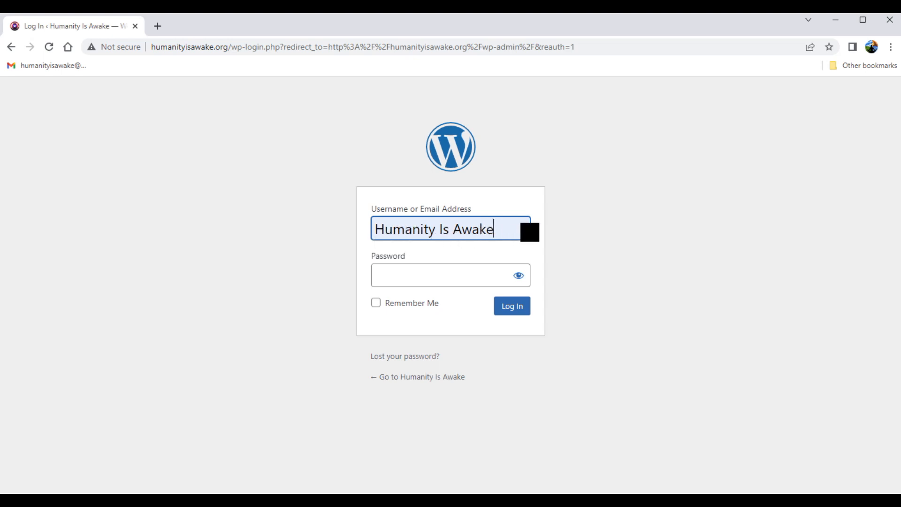
left_click(426, 280)
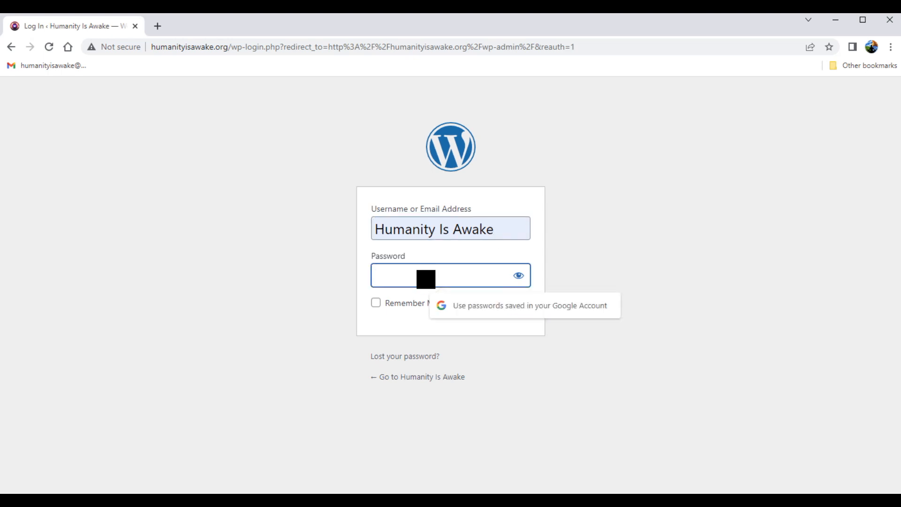
type("*************")
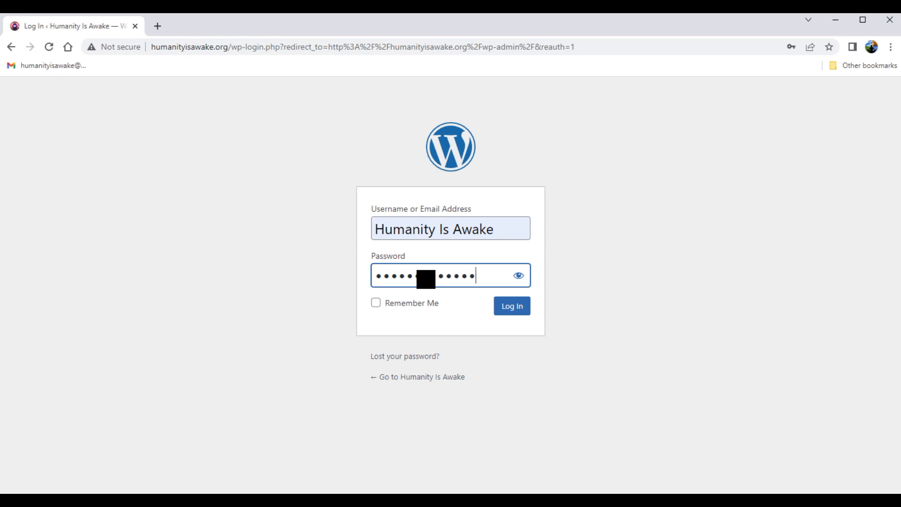
type("*")
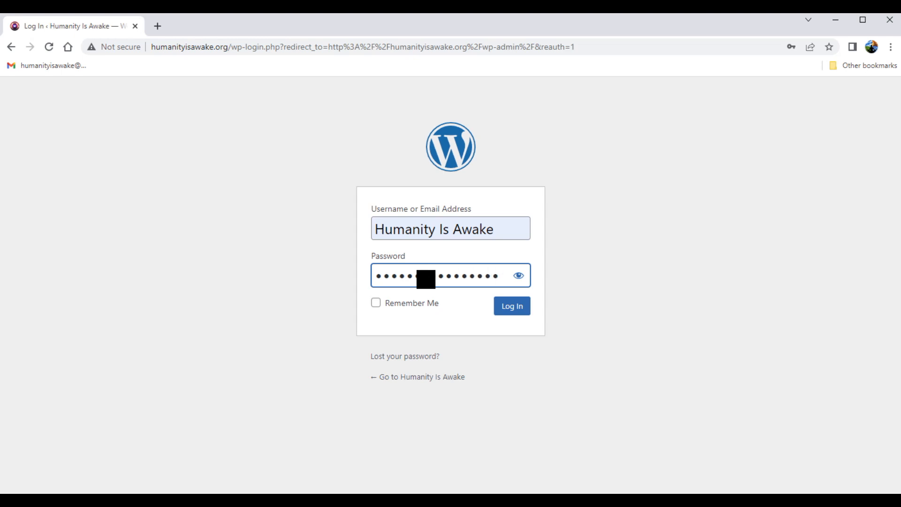
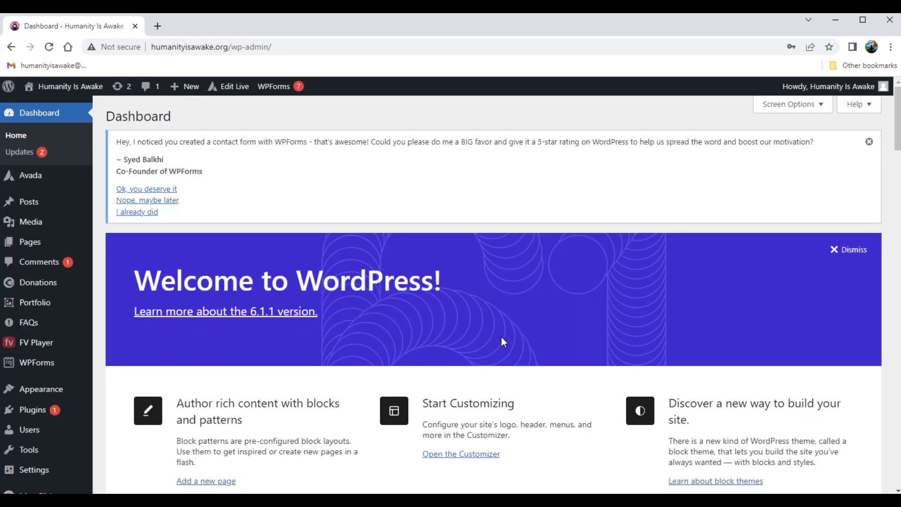
Look over the admin dashboard and its navigation entries, from Updates, Avada and Posts to Plugins, Users and Settings
scroll(261, 189, "down", 2)
scroll(275, 235, "up", 2)
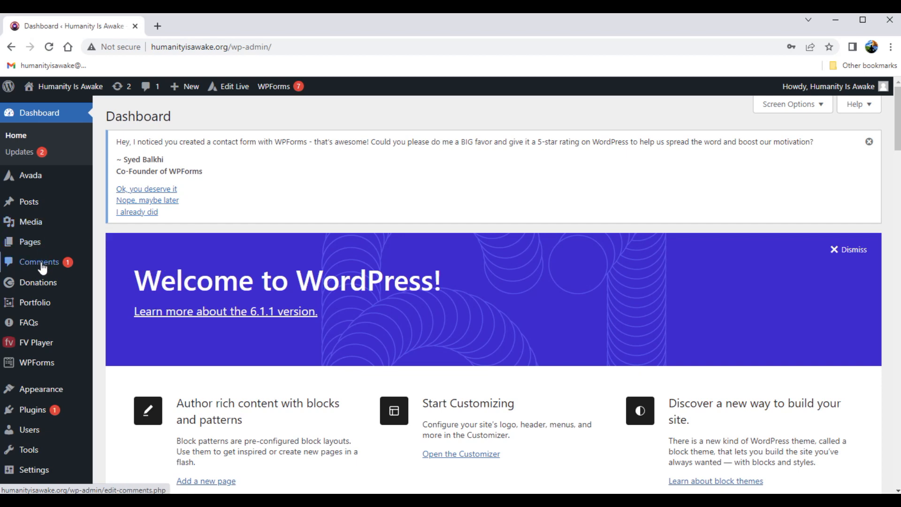
scroll(40, 265, "down", 6)
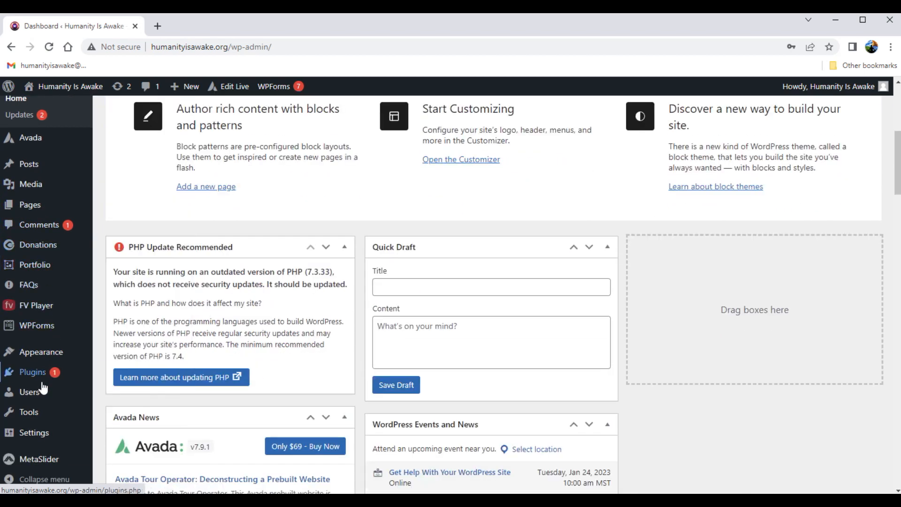
mouse_move(33, 380)
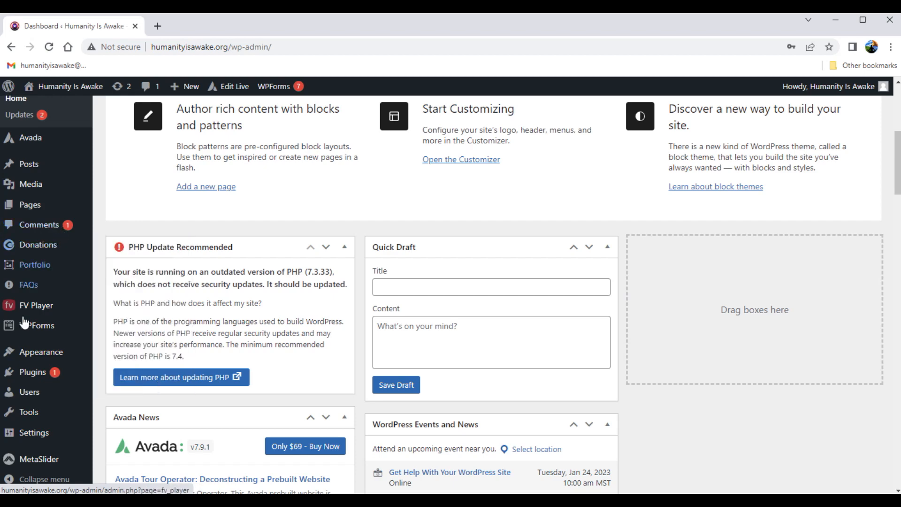
scroll(43, 379, "up", 6)
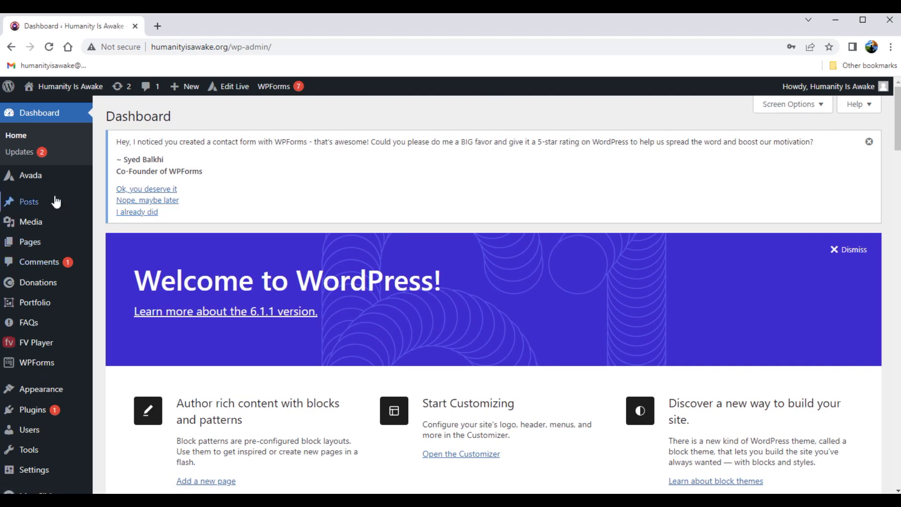
mouse_move(36, 174)
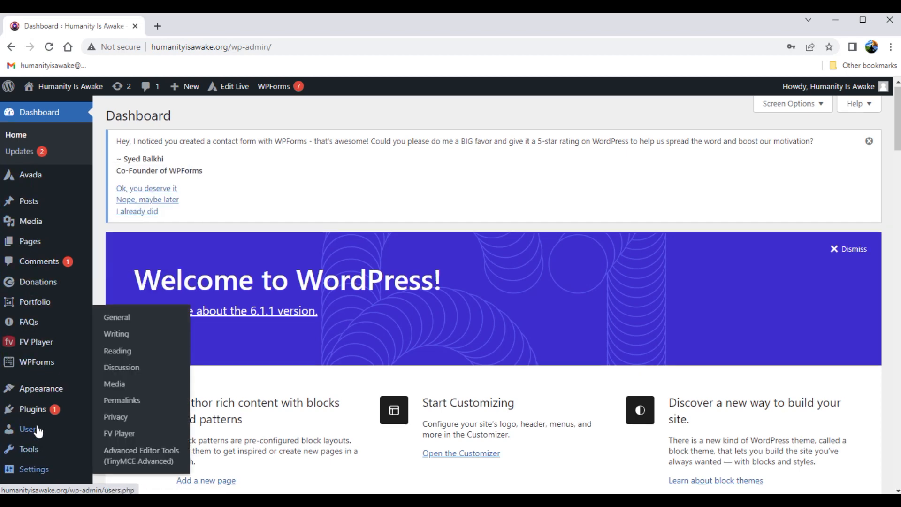
scroll(37, 432, "down", 5)
scroll(26, 282, "up", 5)
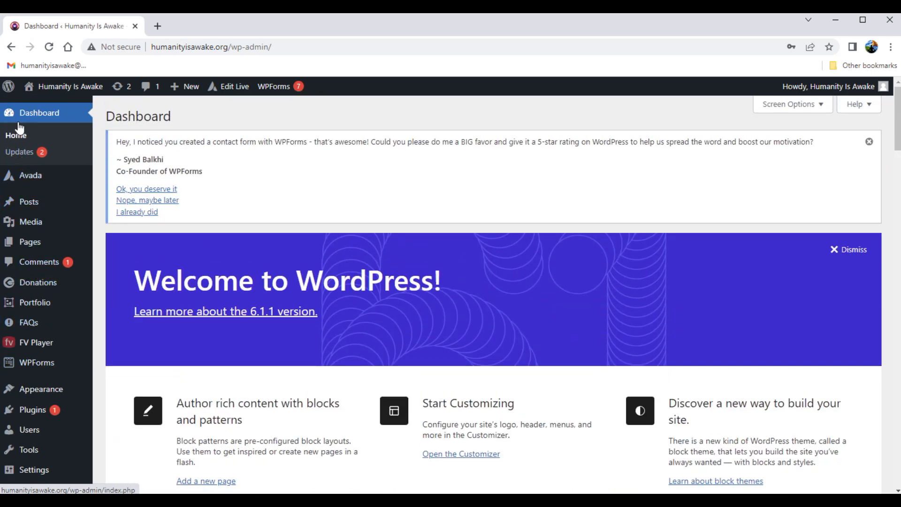
mouse_move(20, 99)
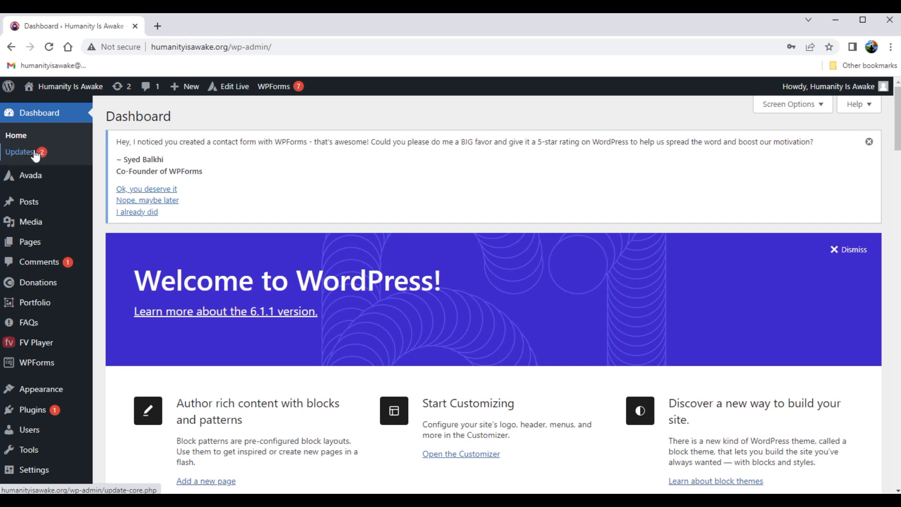
mouse_move(37, 245)
Open the WordPress Updates page and review the available WordPress, plugin and theme updates
left_click(16, 157)
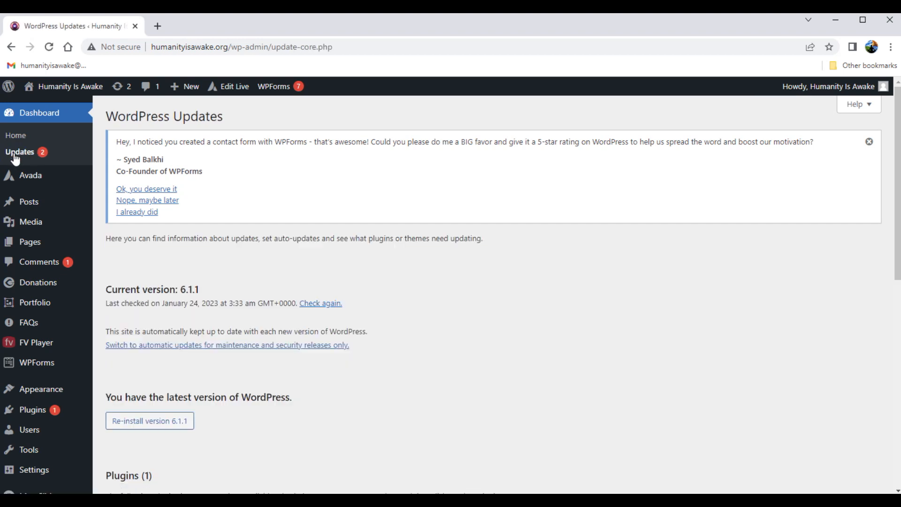
scroll(456, 172, "down", 3)
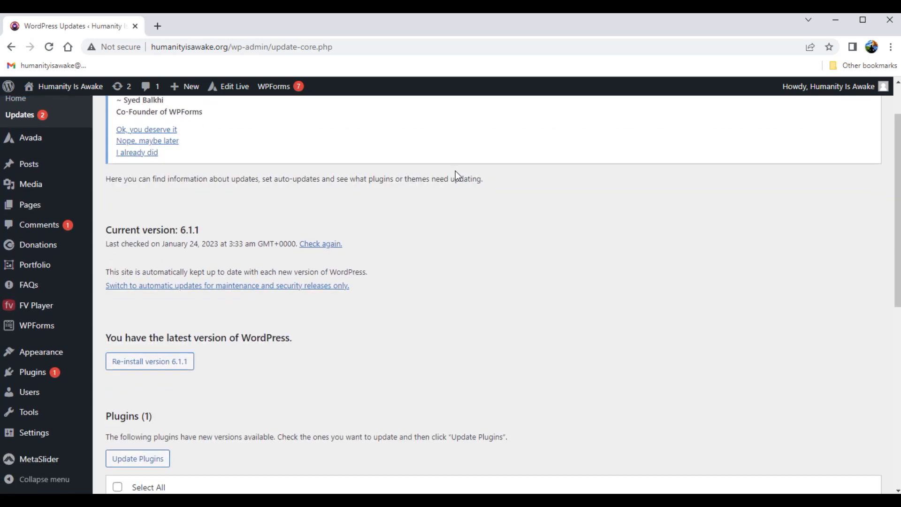
scroll(335, 176, "down", 4)
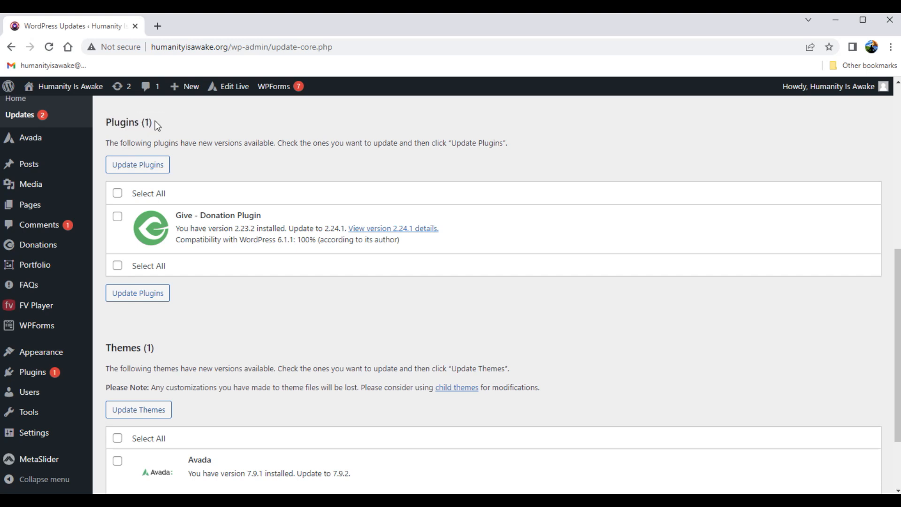
scroll(133, 246, "down", 2)
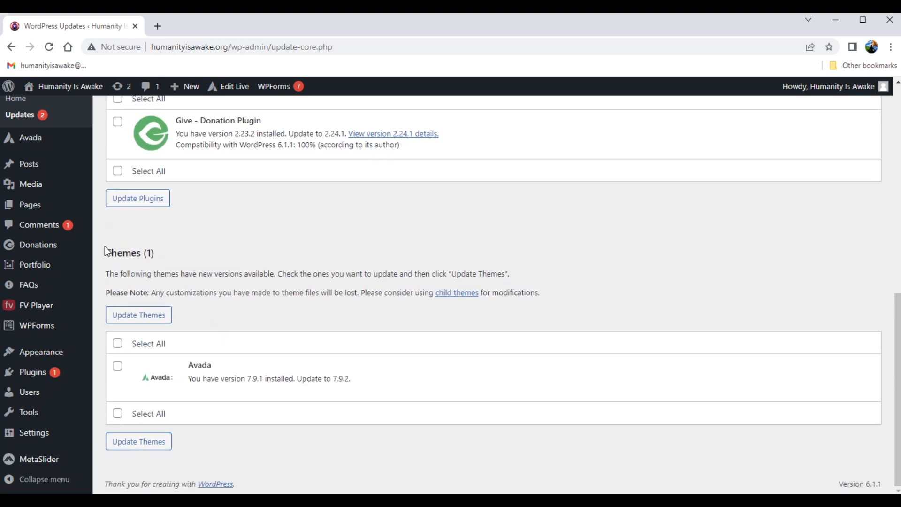
scroll(168, 258, "up", 3)
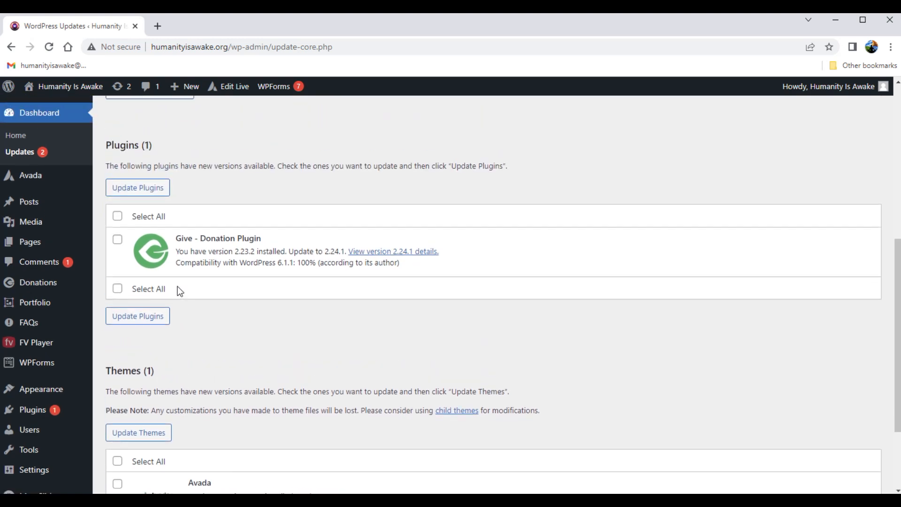
scroll(178, 287, "down", 2)
scroll(174, 288, "down", 1)
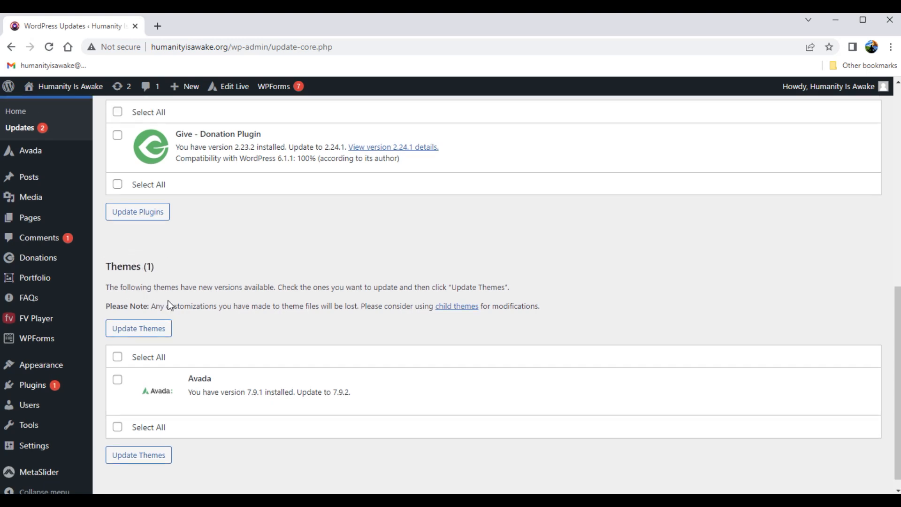
scroll(171, 296, "up", 1)
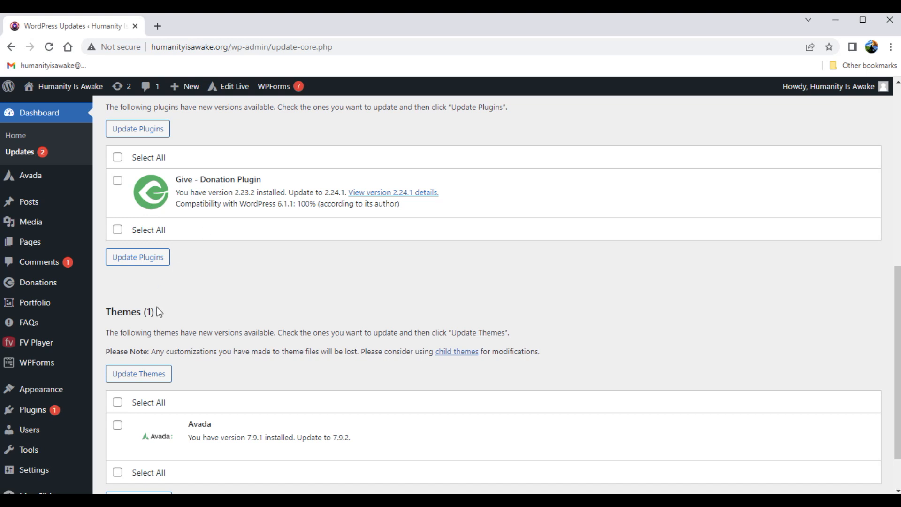
scroll(169, 300, "down", 1)
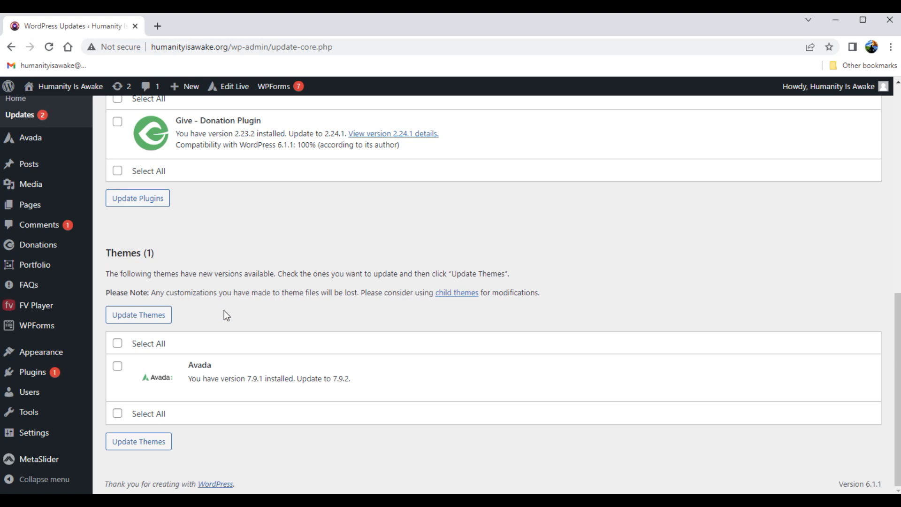
scroll(224, 311, "up", 2)
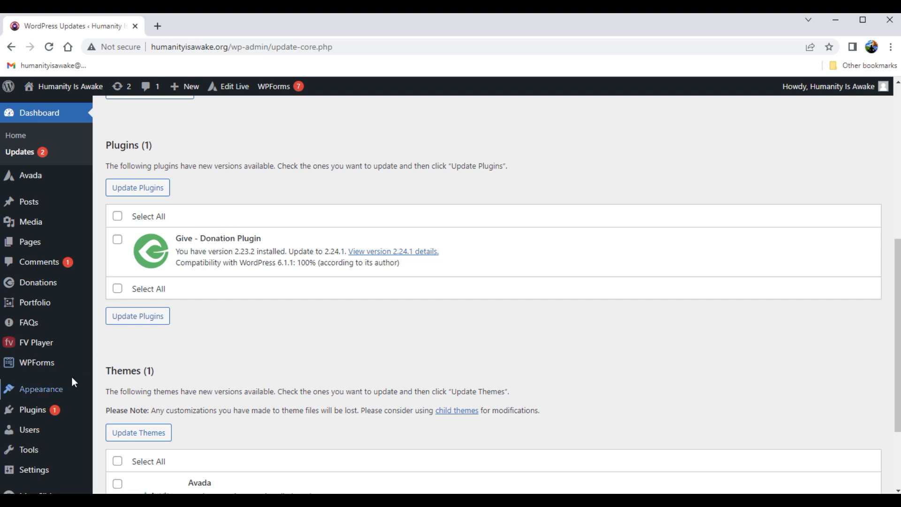
scroll(72, 376, "down", 2)
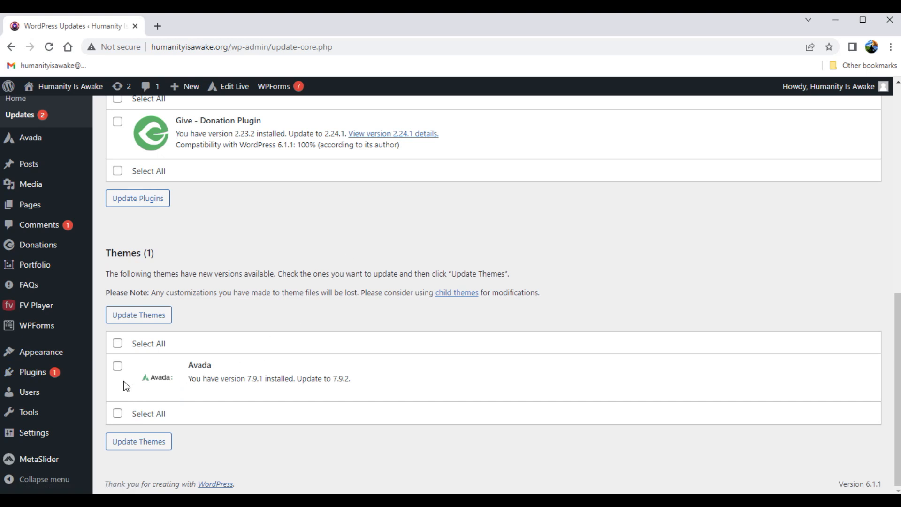
Select the Avada theme among the available theme updates and update it to version 7.9.2
left_click(117, 368)
left_click_drag(188, 365, 220, 365)
left_click(232, 362)
left_click(154, 451)
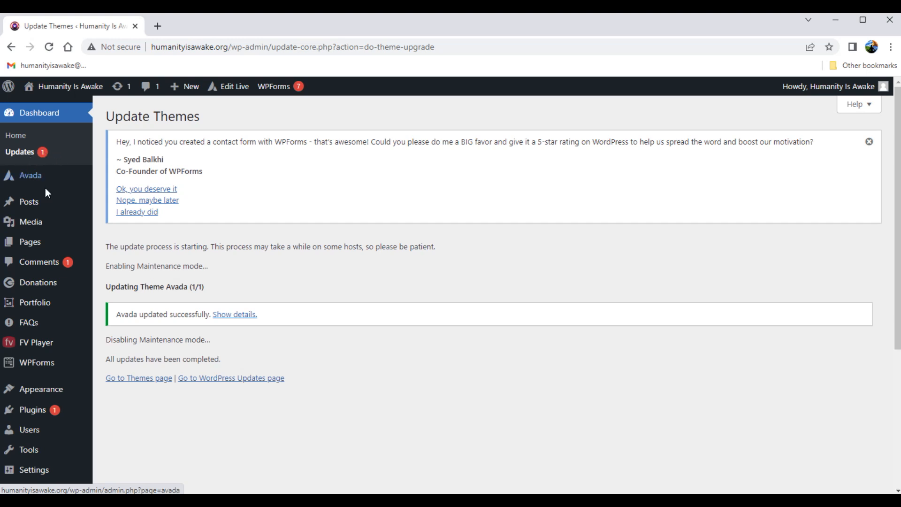
scroll(42, 200, "down", 1)
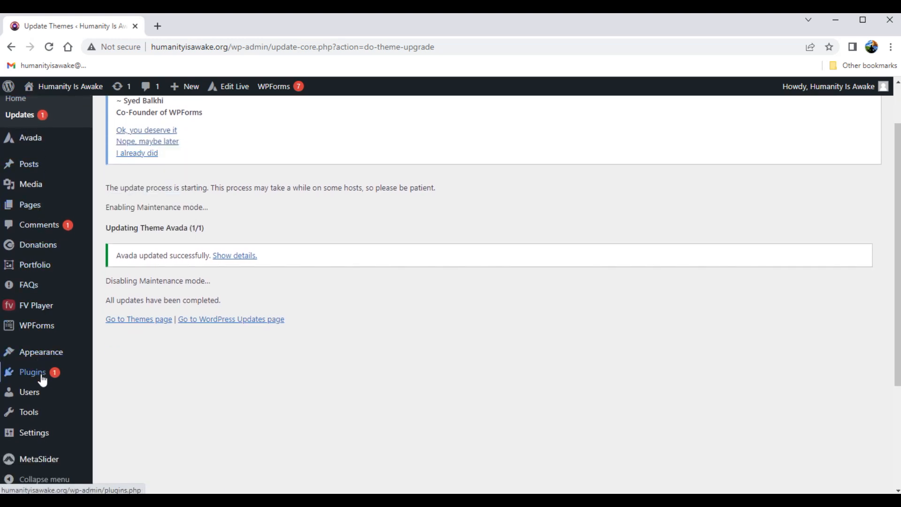
mouse_move(41, 375)
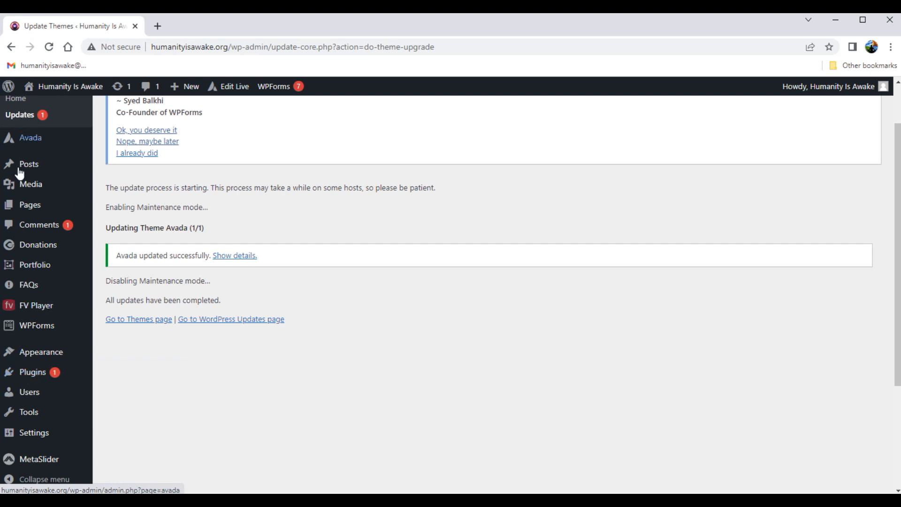
scroll(15, 187, "up", 1)
mouse_move(16, 202)
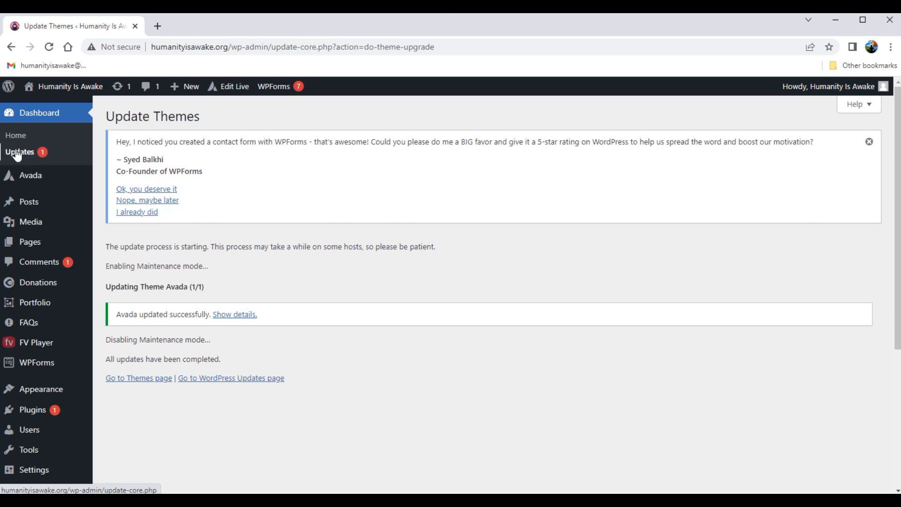
Open the installed plugins list and review which plugins have updates available, including the required Avada Core and Avada Builder
scroll(24, 154, "down", 1)
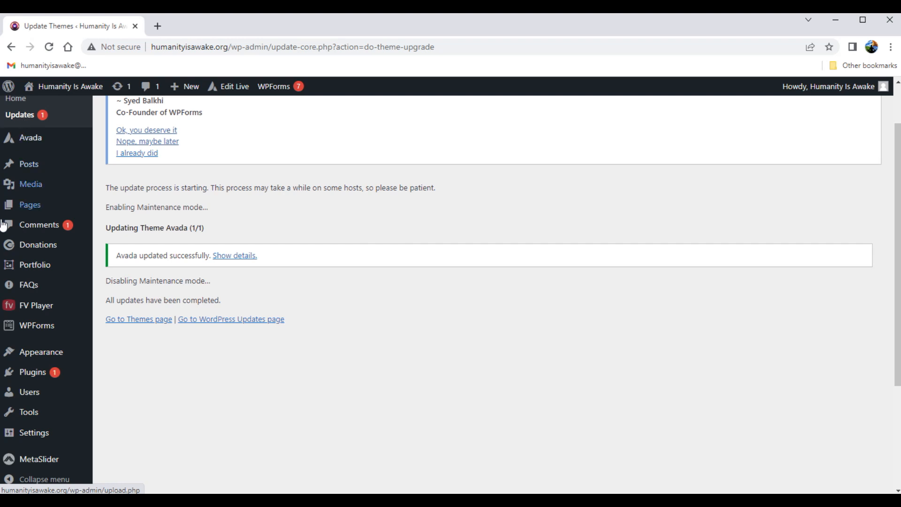
left_click(35, 375)
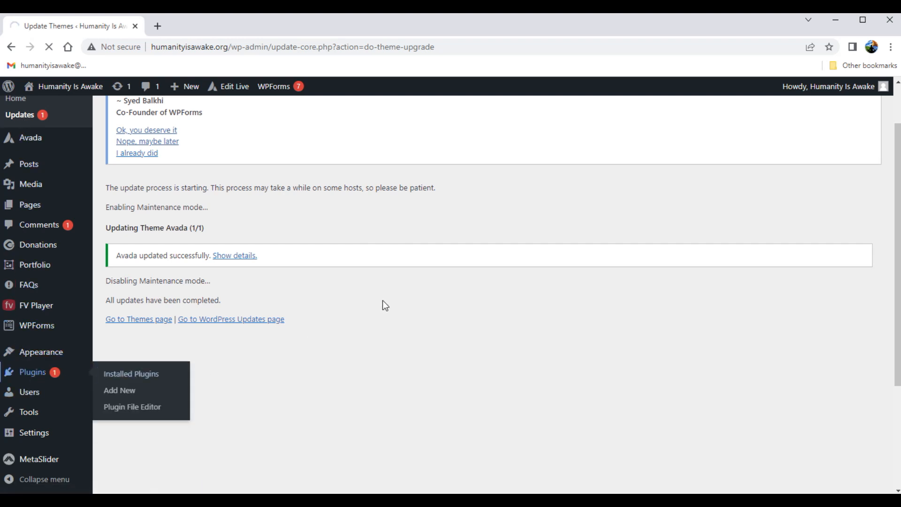
scroll(379, 296, "down", 3)
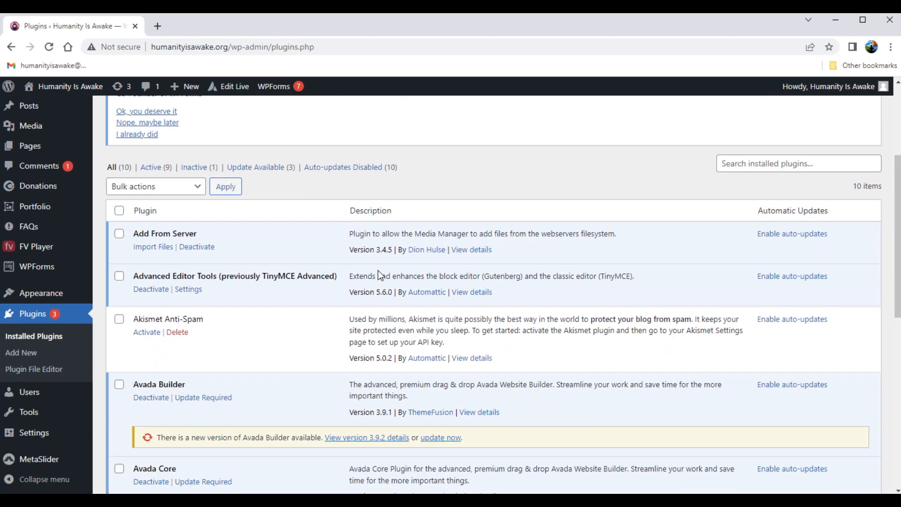
scroll(379, 273, "down", 1)
scroll(386, 258, "up", 2)
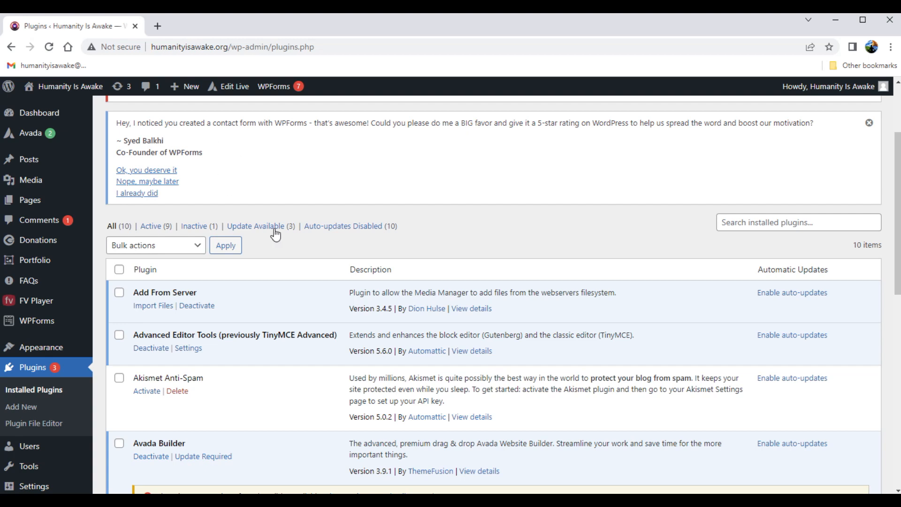
scroll(281, 198, "down", 2)
scroll(257, 187, "up", 3)
scroll(254, 199, "up", 2)
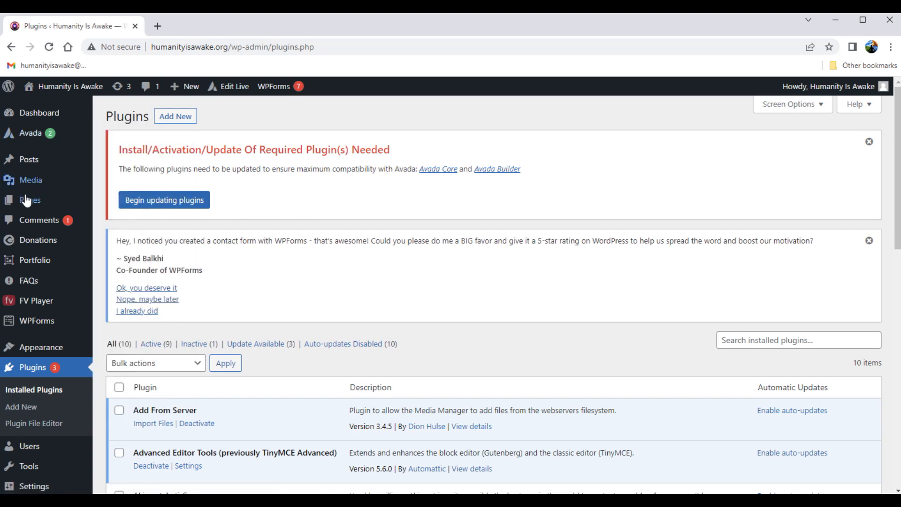
Open Avada's Patcher page
mouse_move(29, 139)
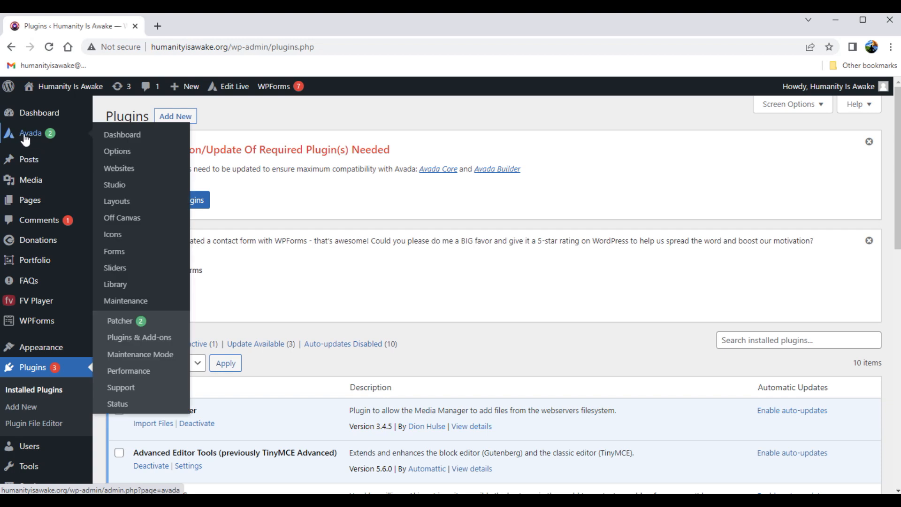
mouse_move(20, 115)
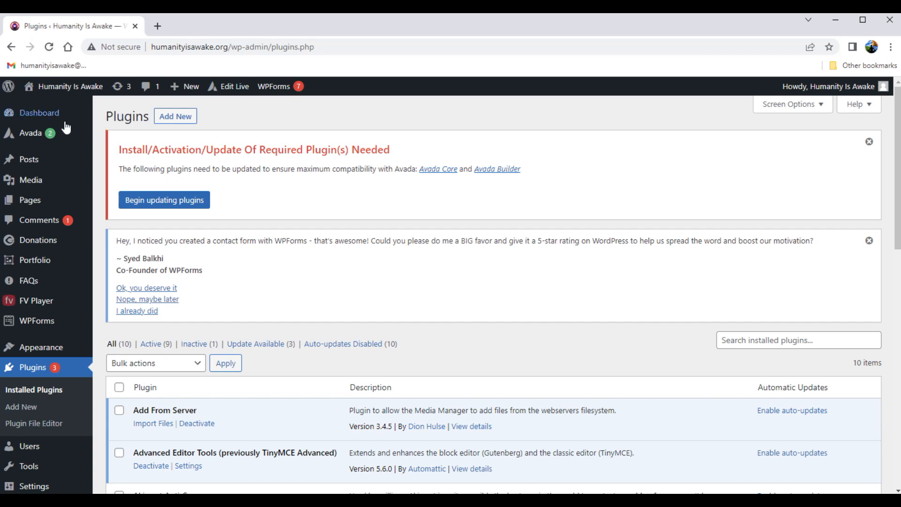
mouse_move(47, 119)
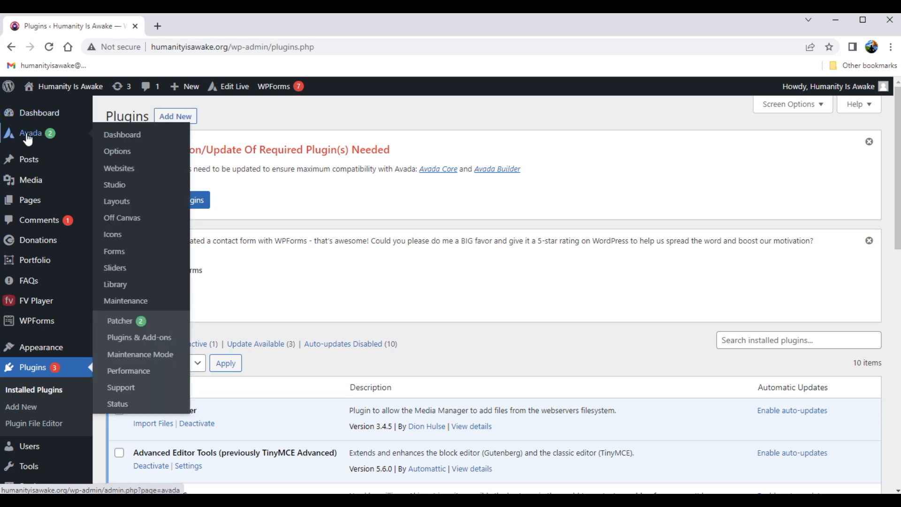
left_click_drag(26, 134, 27, 141)
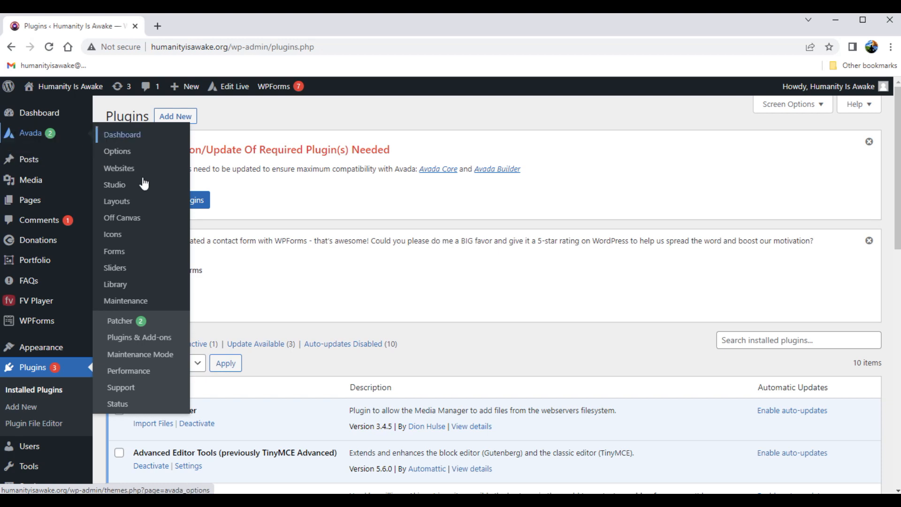
left_click(125, 324)
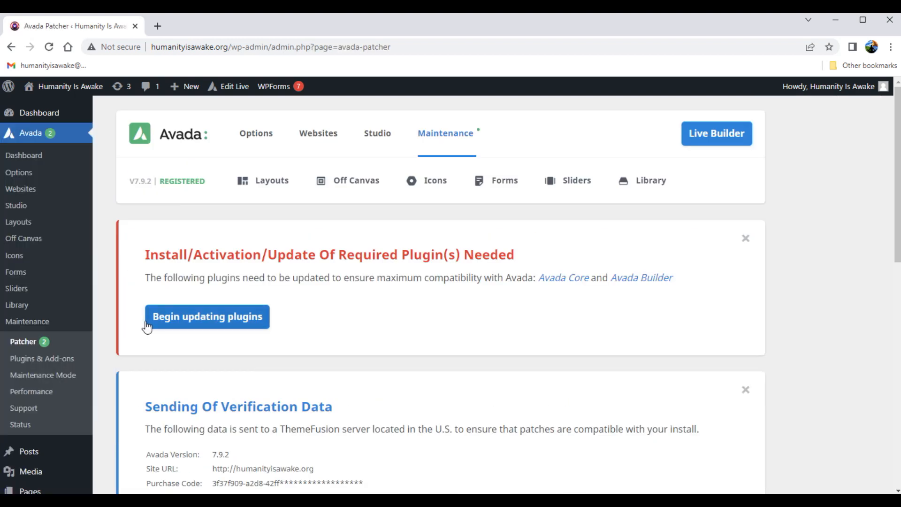
Apply patch #421055, which fixes the double sidebar position issue, from the Avada 7.9.2 patch list
scroll(350, 315, "down", 1)
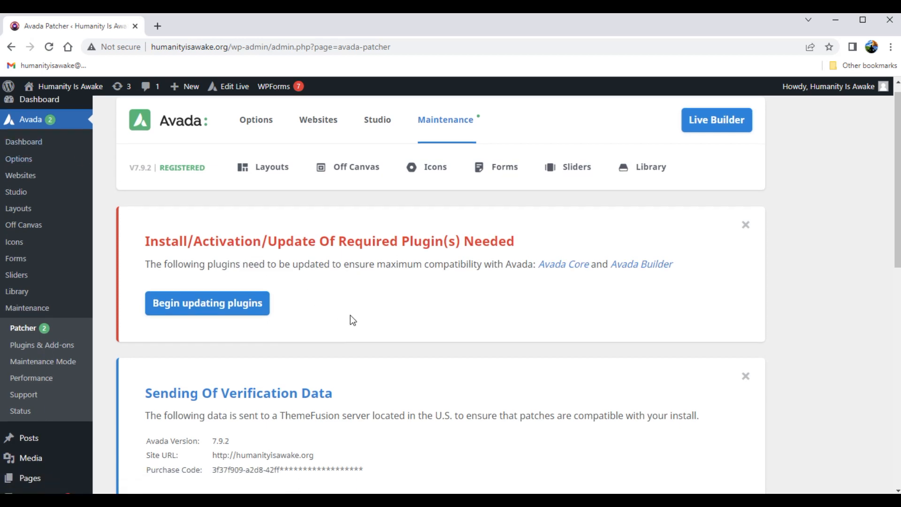
scroll(219, 261, "down", 7)
scroll(218, 258, "up", 5)
scroll(218, 256, "up", 1)
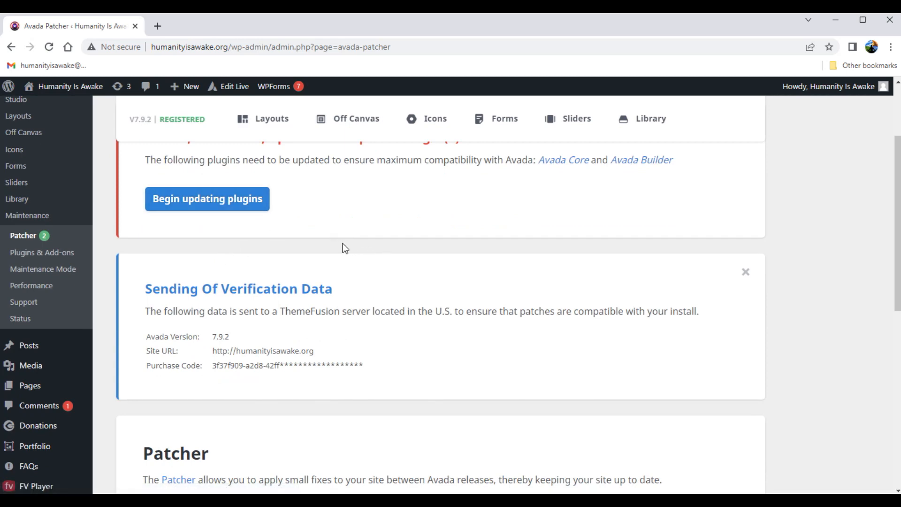
scroll(343, 249, "up", 1)
scroll(693, 297, "down", 5)
scroll(692, 291, "down", 4)
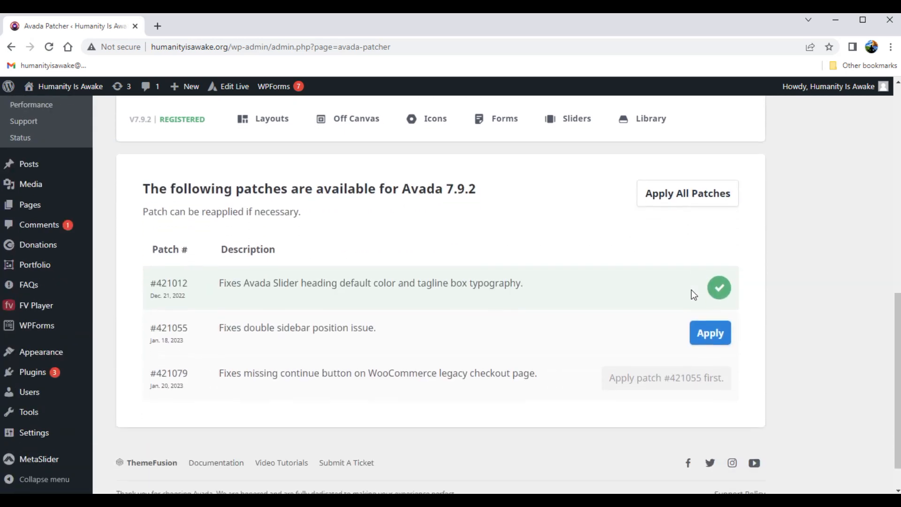
left_click(716, 303)
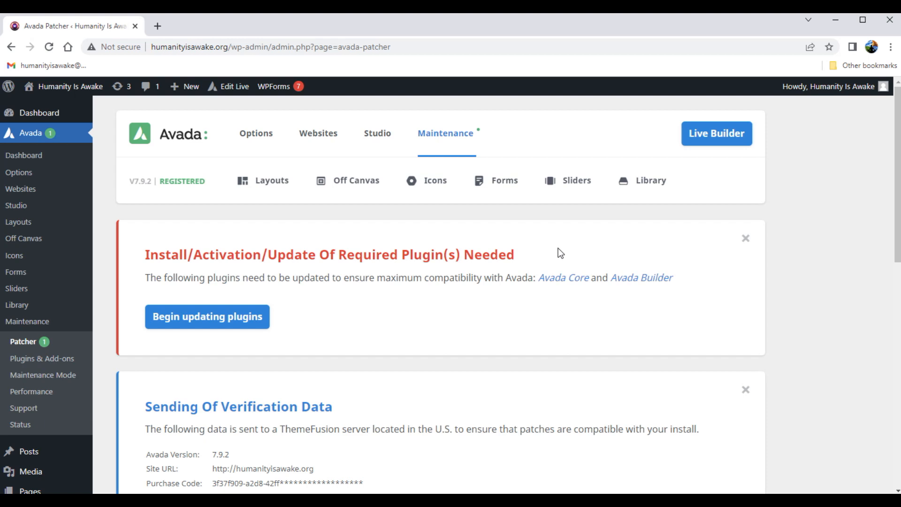
Read the required plugins notice and apply patch #421079 for the missing continue button on the WooCommerce legacy checkout page
left_click_drag(143, 255, 543, 254)
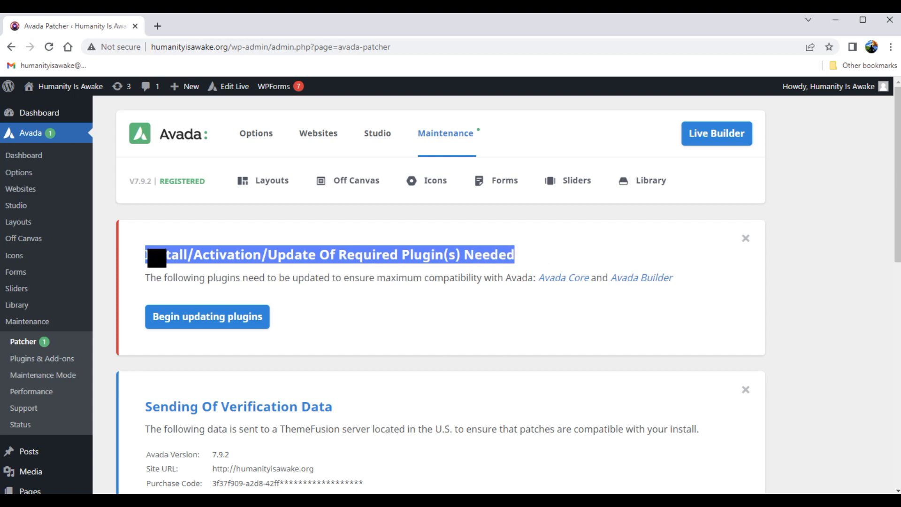
left_click(142, 255)
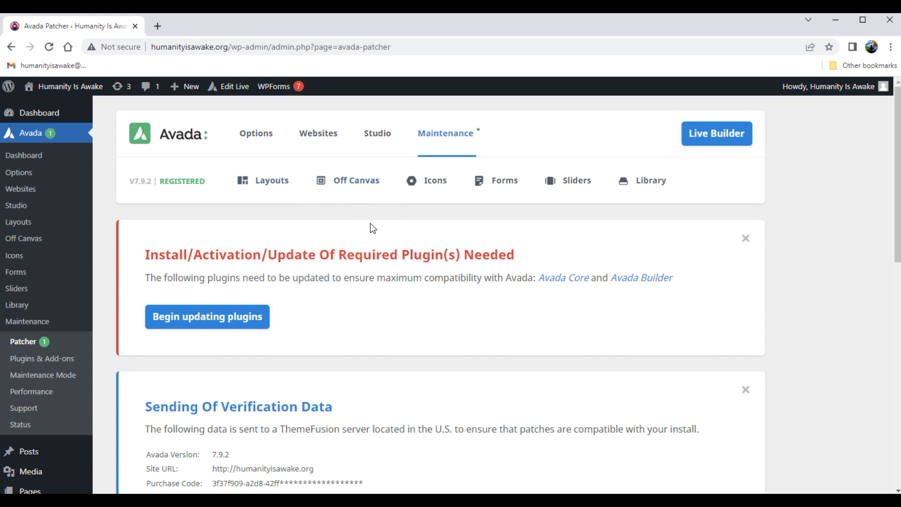
scroll(541, 332, "down", 1)
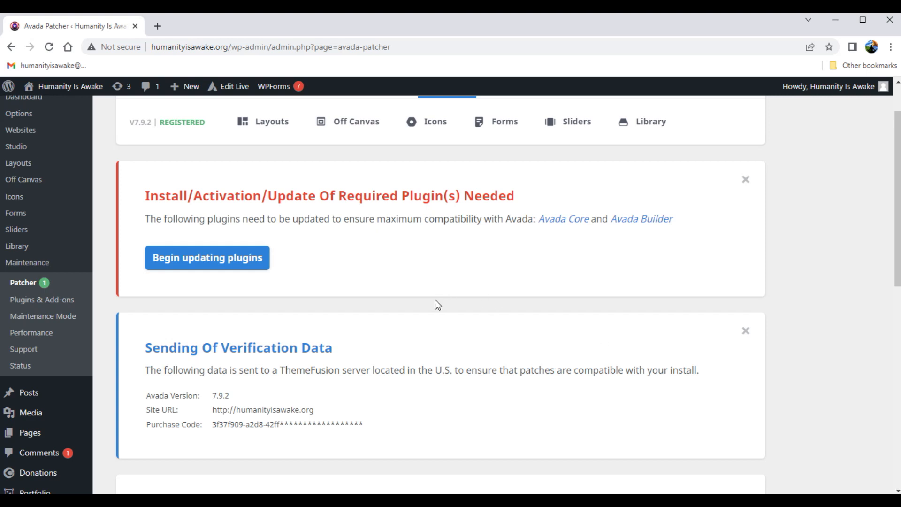
scroll(349, 271, "down", 1)
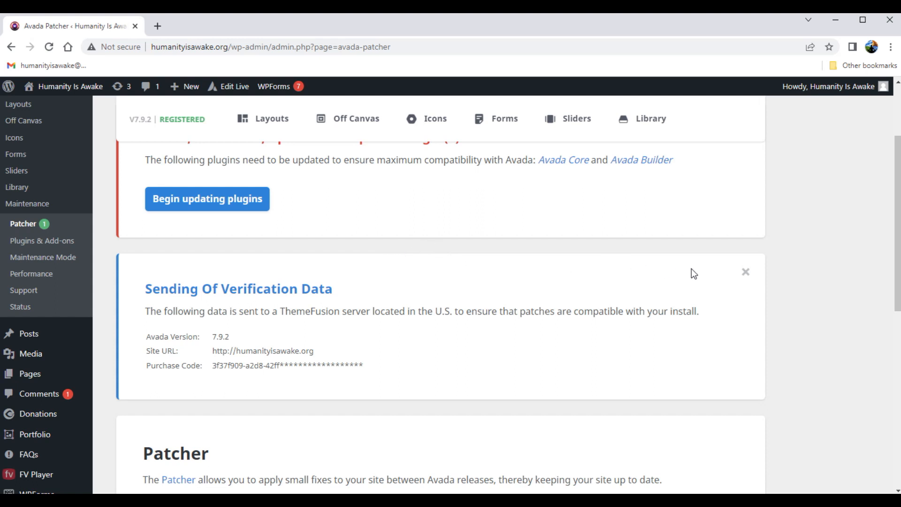
scroll(478, 259, "down", 4)
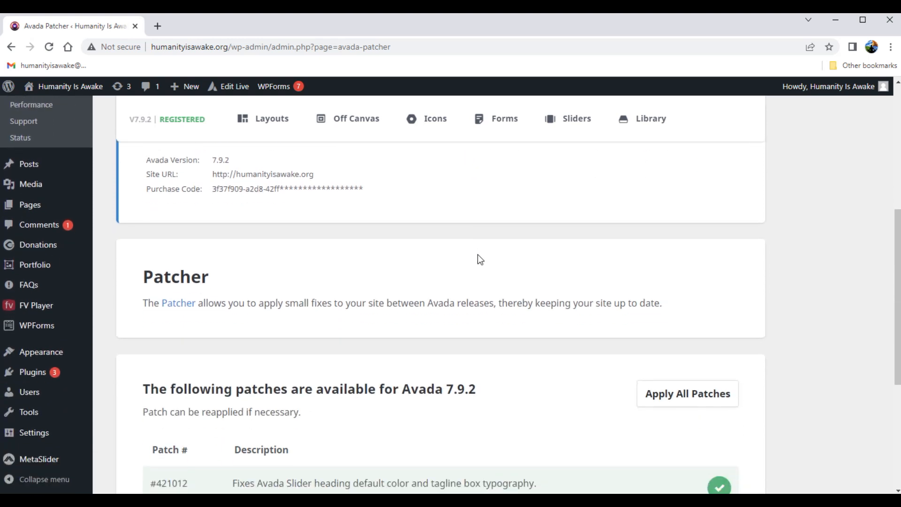
scroll(478, 257, "down", 5)
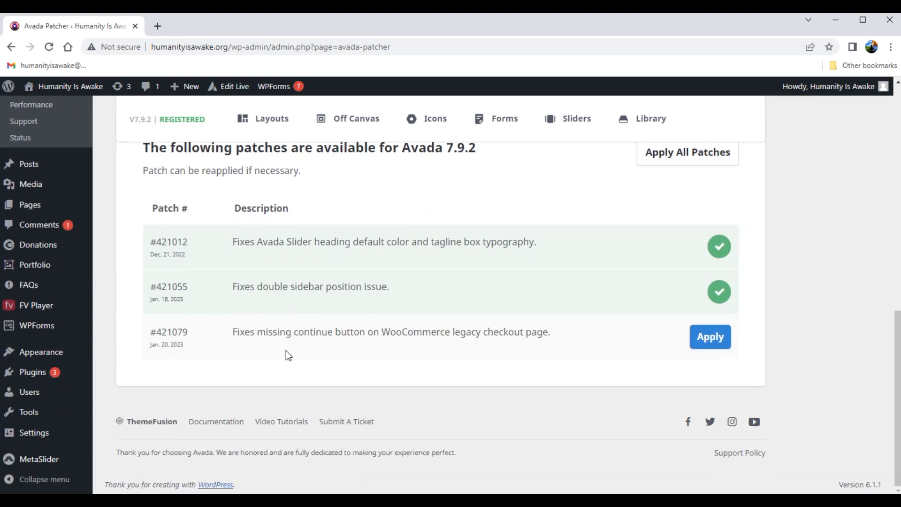
left_click(710, 342)
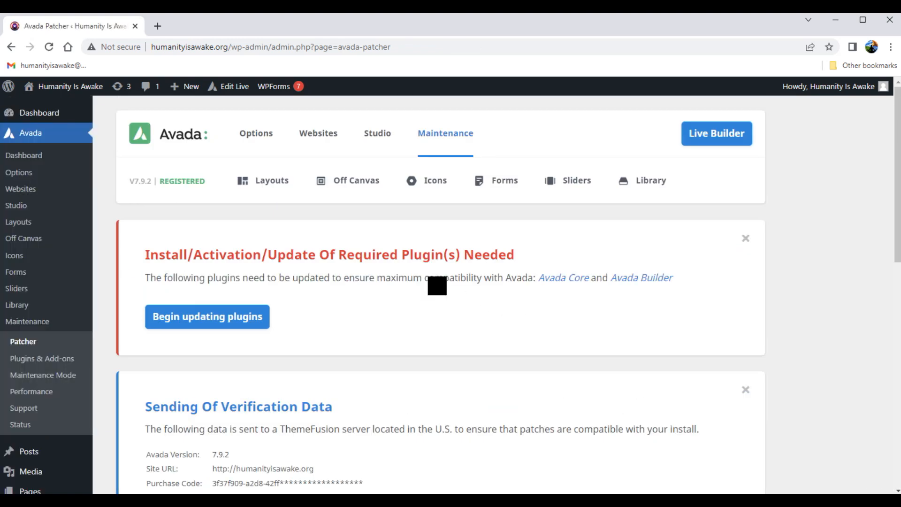
Check the status of all Avada 7.9.2 patches in the Patcher list
scroll(367, 268, "down", 5)
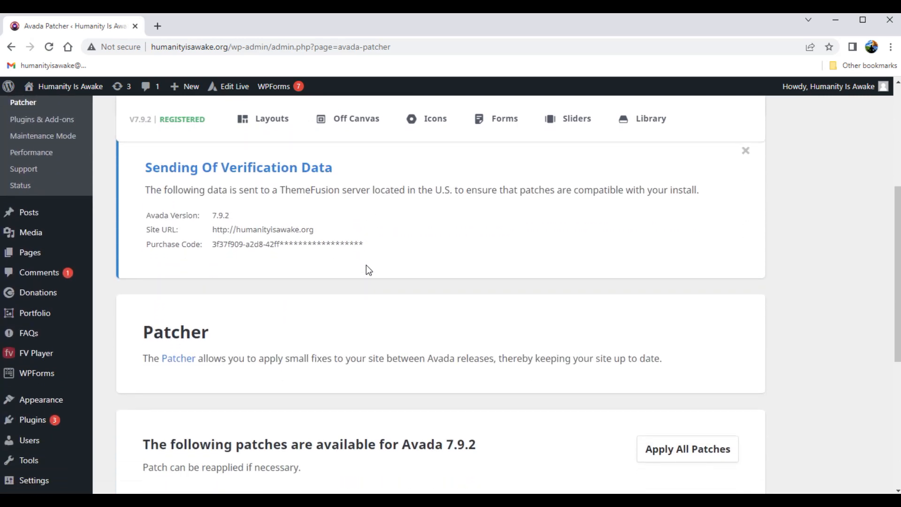
scroll(366, 266, "down", 6)
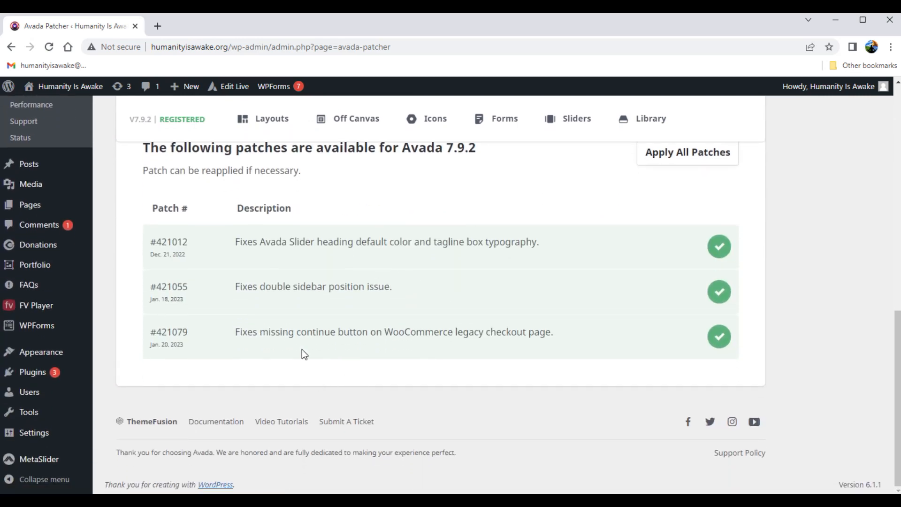
scroll(315, 333, "up", 10)
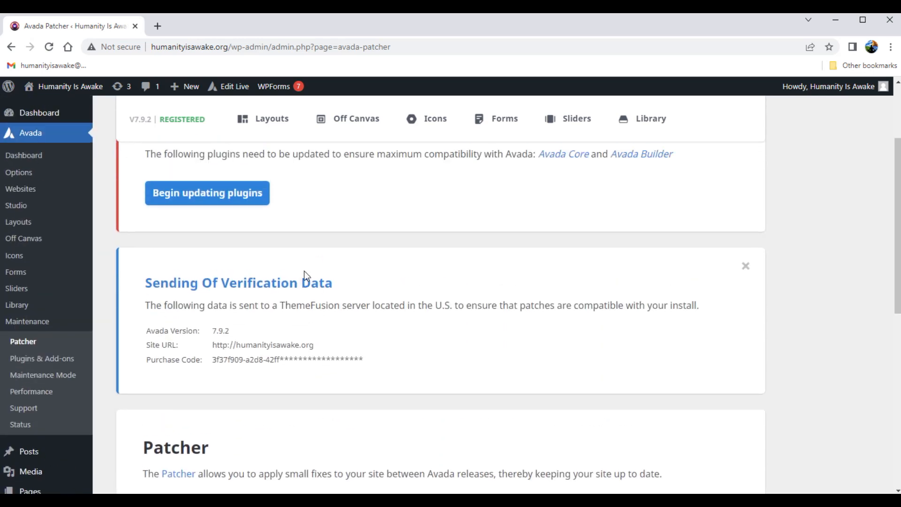
scroll(301, 258, "up", 3)
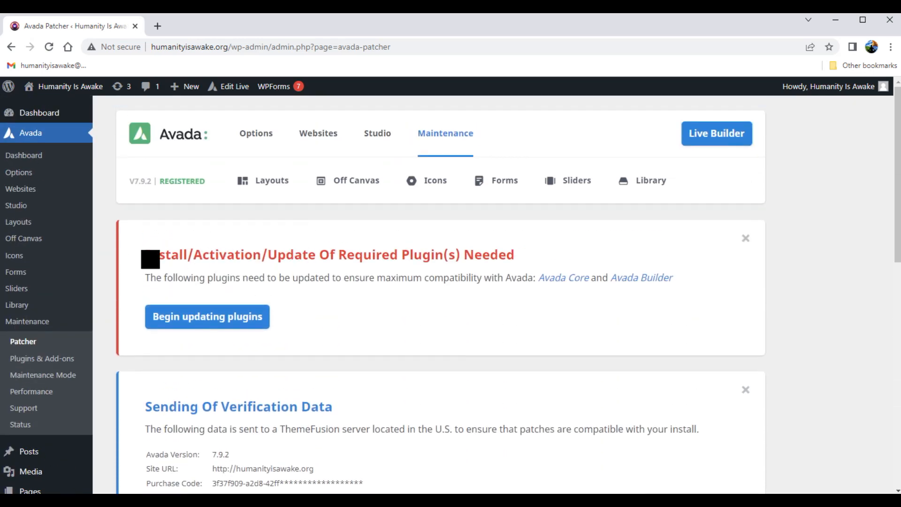
scroll(348, 263, "down", 6)
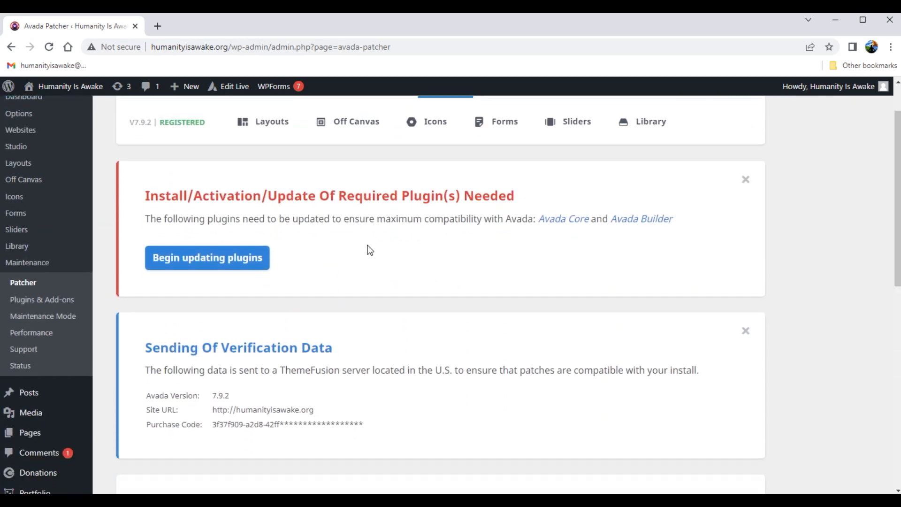
scroll(331, 238, "down", 1)
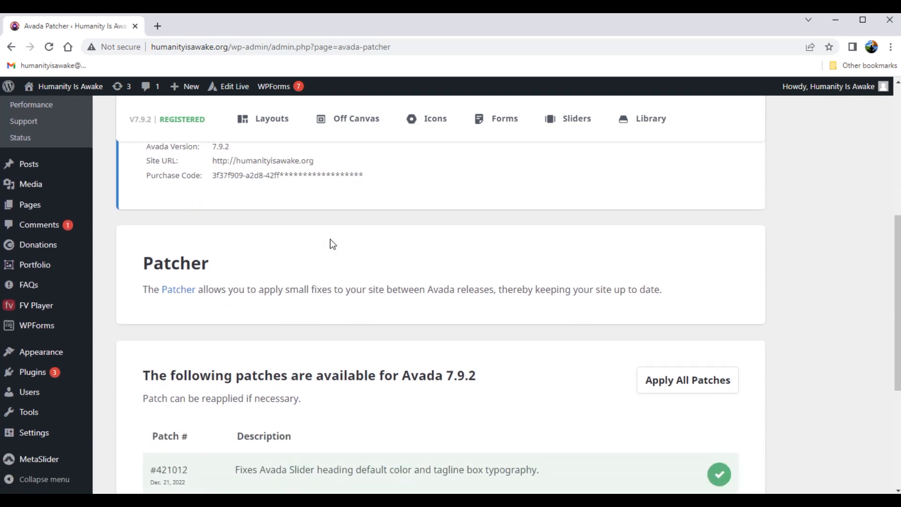
mouse_move(32, 378)
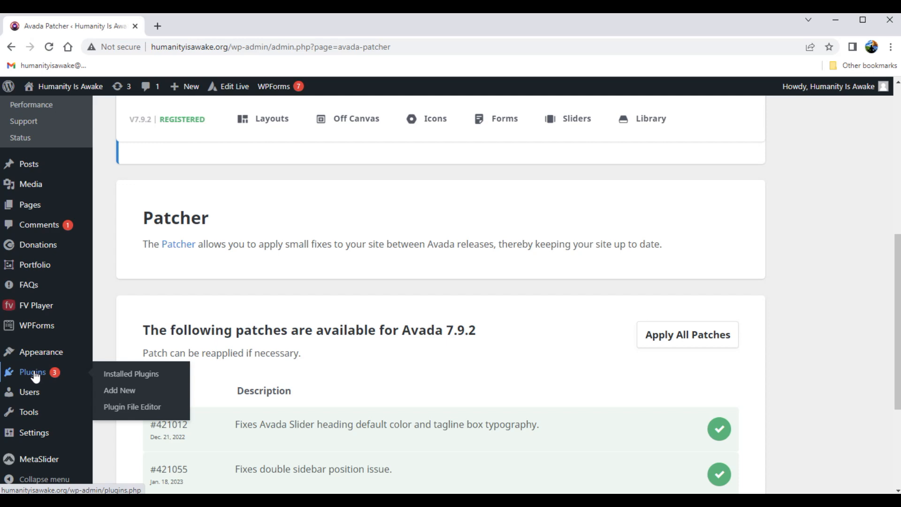
Go from the required plugins notice to Avada's plugin management page and review the Avada Core and Avada Builder updates
scroll(341, 305, "up", 6)
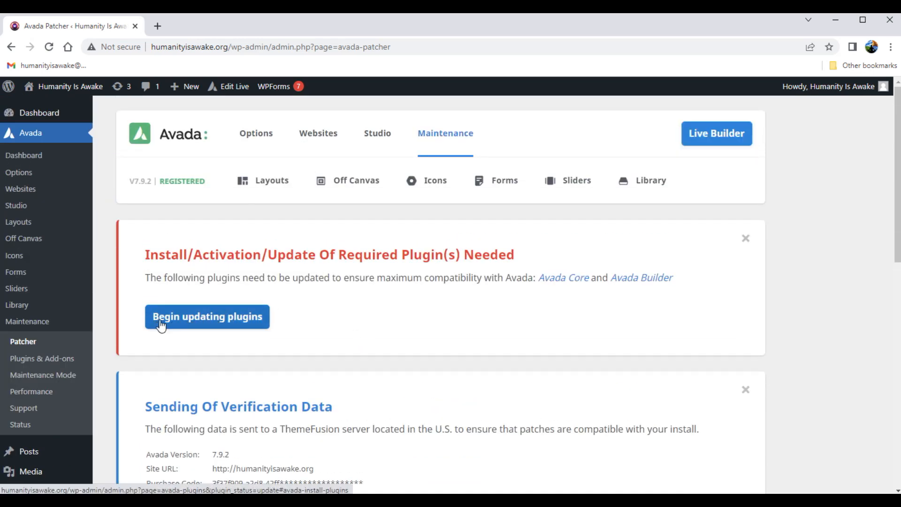
left_click(200, 326)
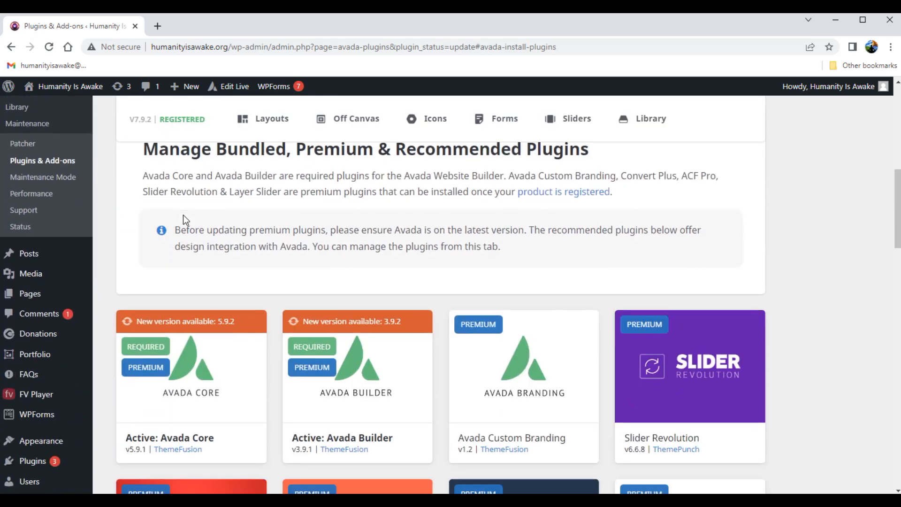
scroll(183, 215, "down", 3)
mouse_move(171, 227)
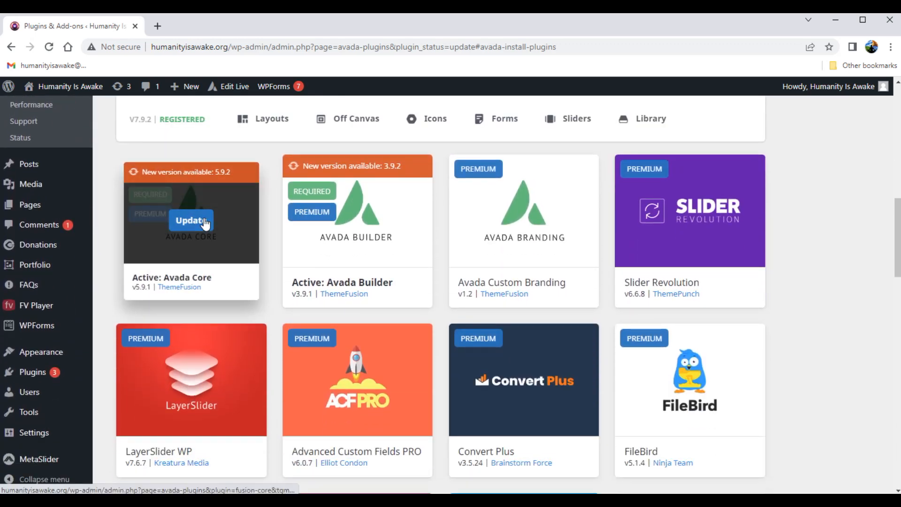
mouse_move(359, 223)
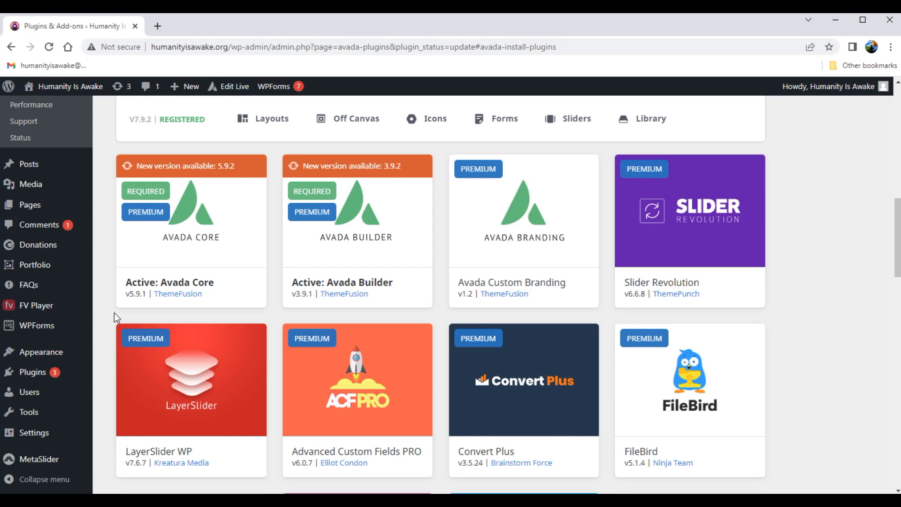
scroll(114, 313, "down", 1)
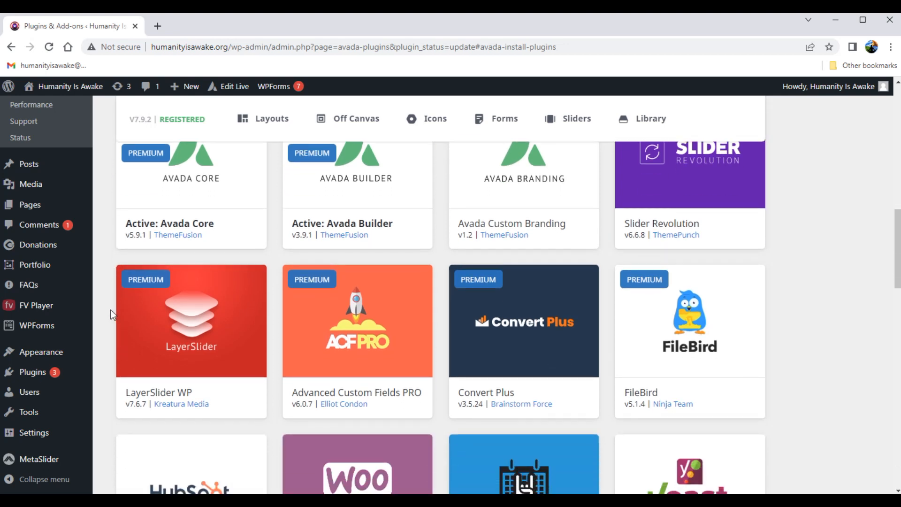
scroll(106, 312, "up", 2)
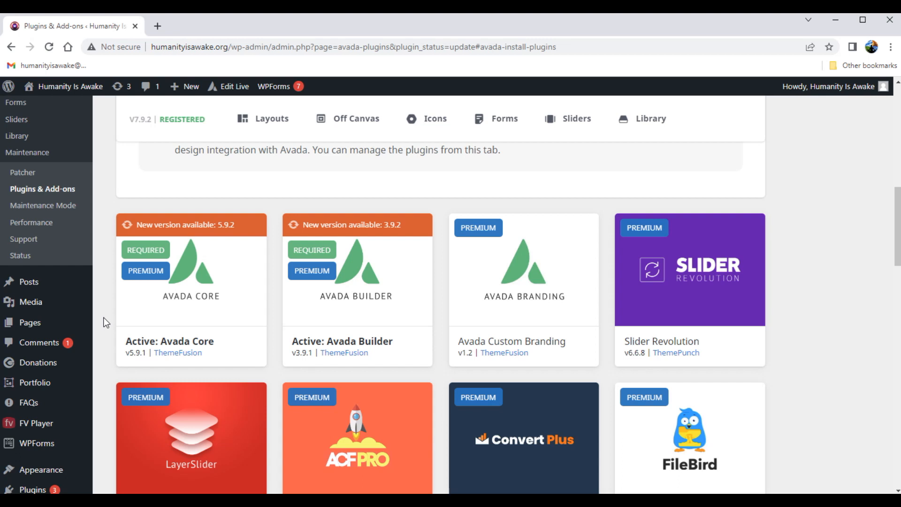
mouse_move(120, 288)
scroll(72, 248, "down", 2)
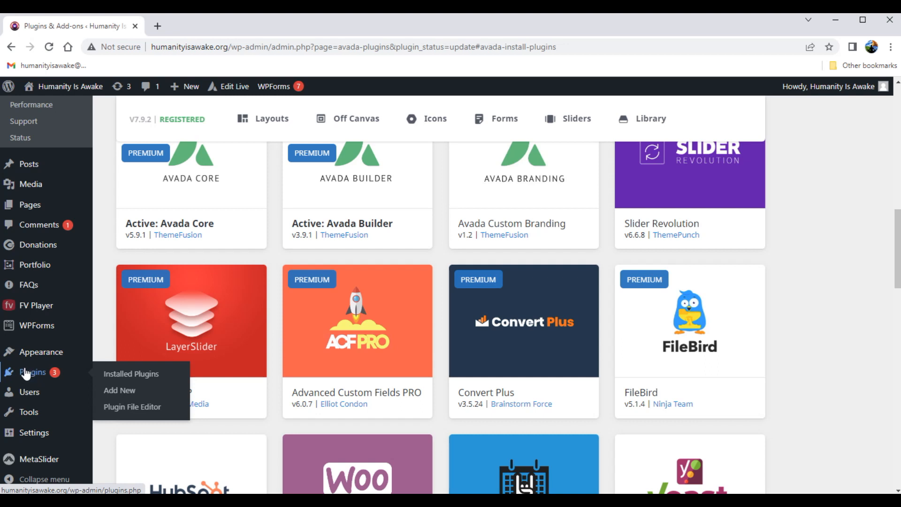
Update the required Avada Core plugin to version 5.9.2 and read through the update log
scroll(155, 291, "up", 2)
mouse_move(159, 282)
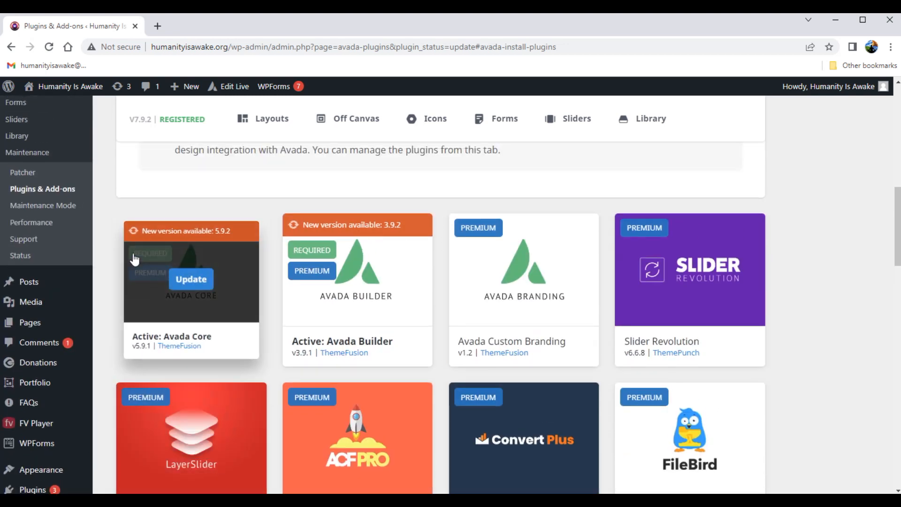
left_click(188, 284)
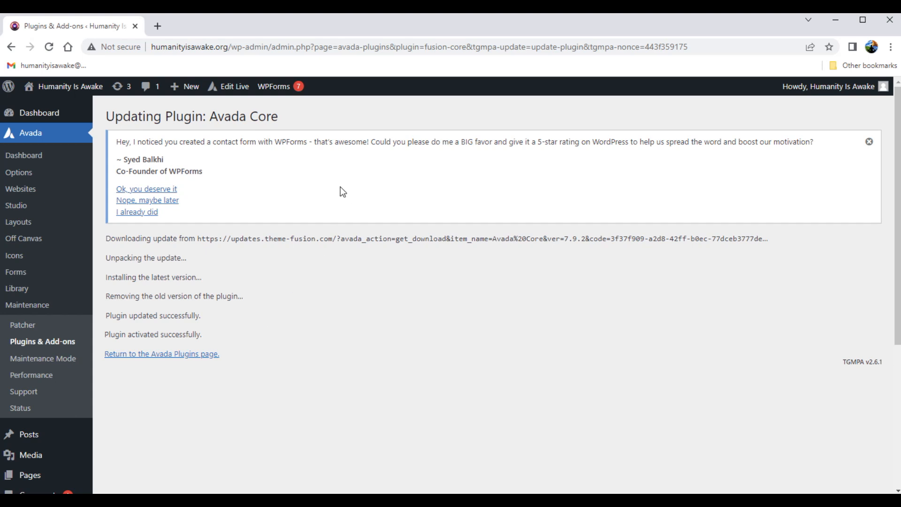
scroll(340, 204, "down", 4)
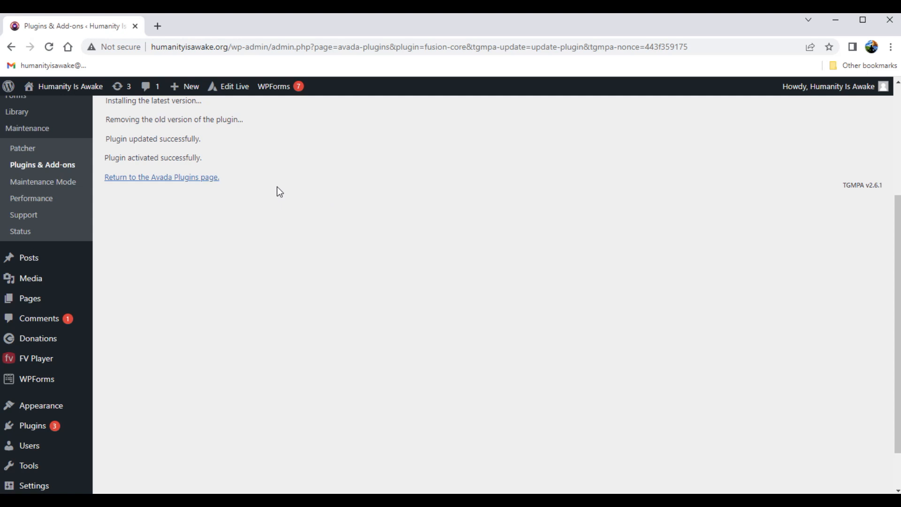
scroll(277, 187, "down", 2)
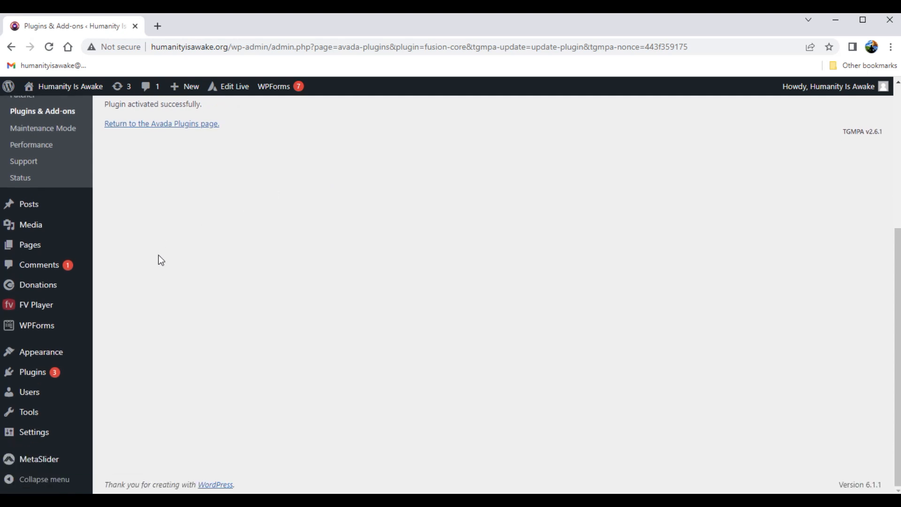
scroll(165, 264, "up", 5)
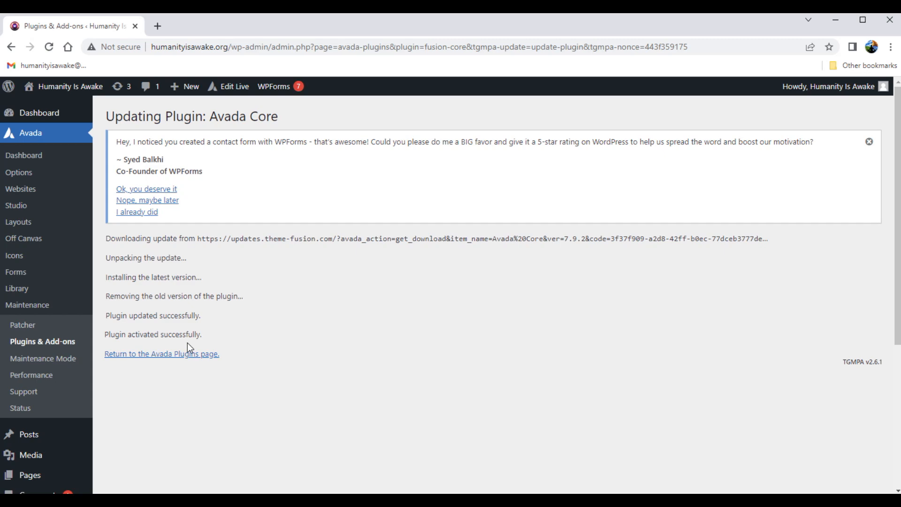
Return to the Avada plugins page and update the Avada Builder plugin to version 3.9.2
left_click(158, 357)
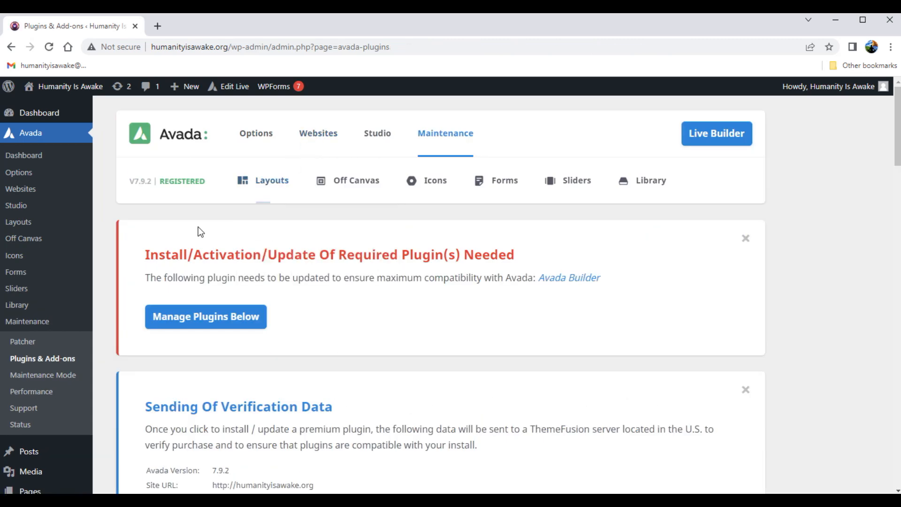
scroll(220, 221, "down", 3)
scroll(222, 223, "down", 10)
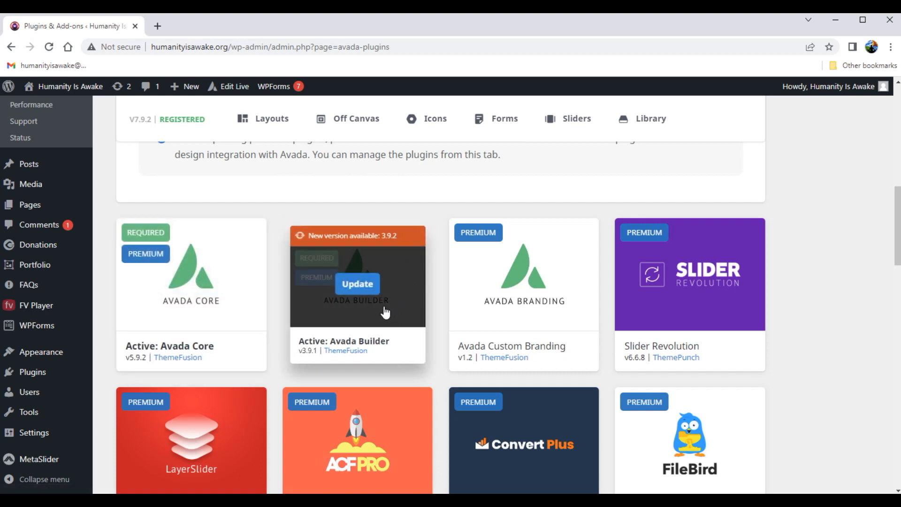
left_click(352, 291)
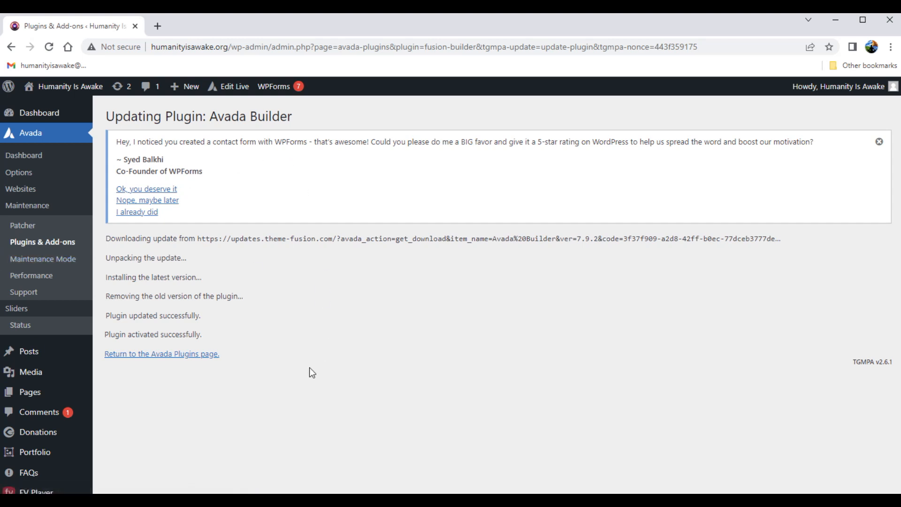
scroll(219, 278, "down", 4)
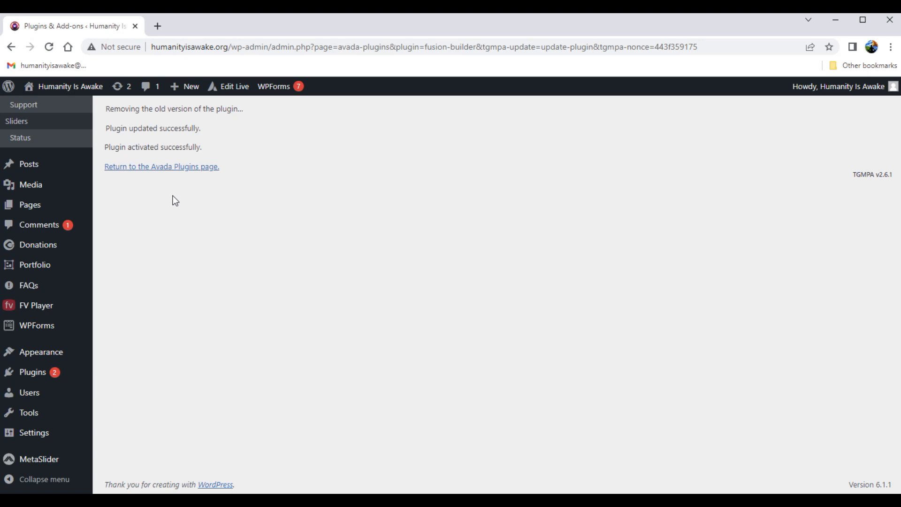
scroll(173, 197, "up", 4)
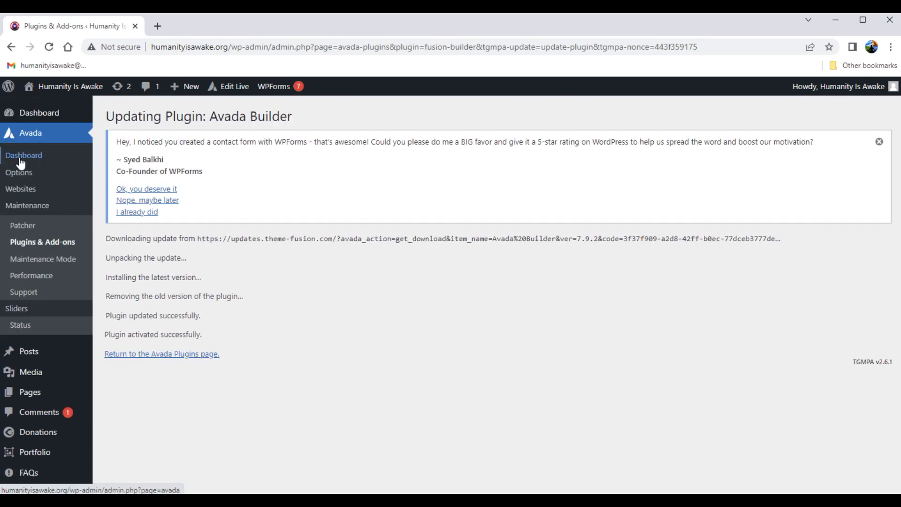
Open the site's installed plugins list and look through it for remaining updates
scroll(282, 300, "down", 4)
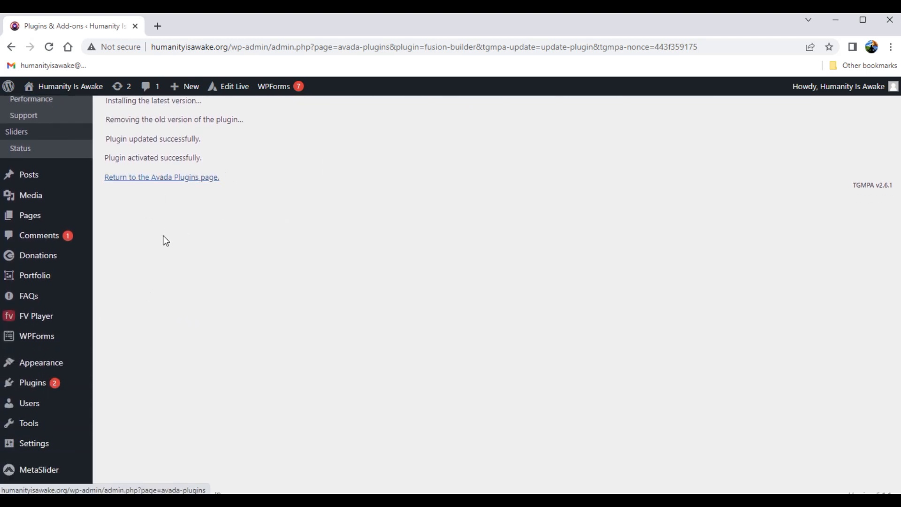
mouse_move(33, 388)
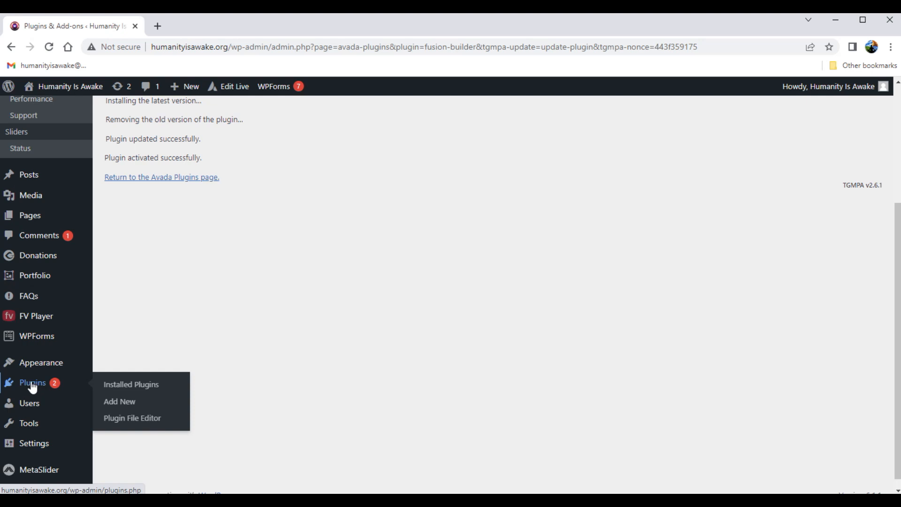
scroll(31, 384, "up", 4)
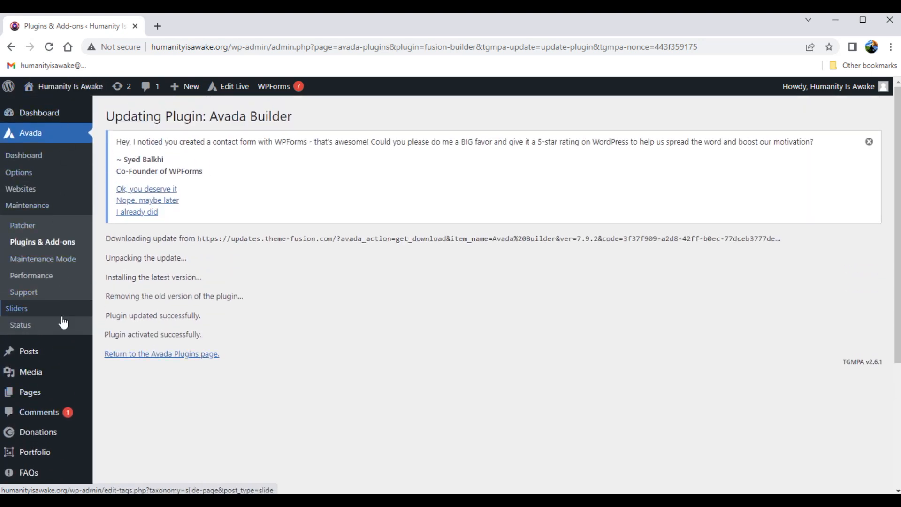
scroll(60, 322, "down", 4)
left_click(34, 378)
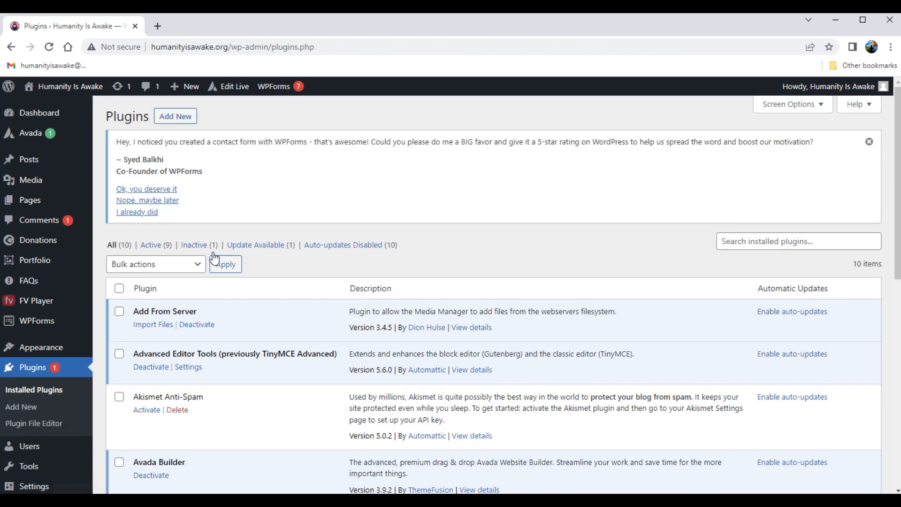
scroll(216, 255, "down", 3)
scroll(206, 249, "up", 3)
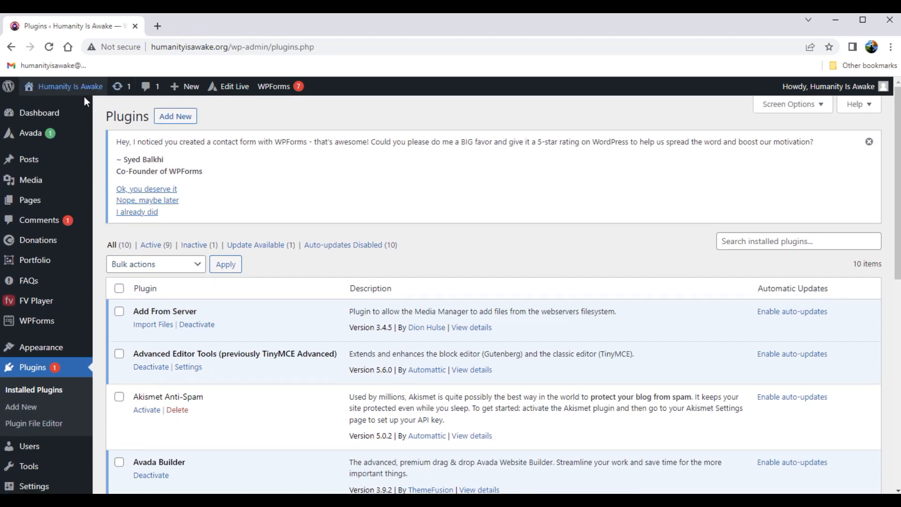
Open the Avada Patcher and apply patch #421083 for the post lock popup not showing up in the Live Editor
mouse_move(28, 137)
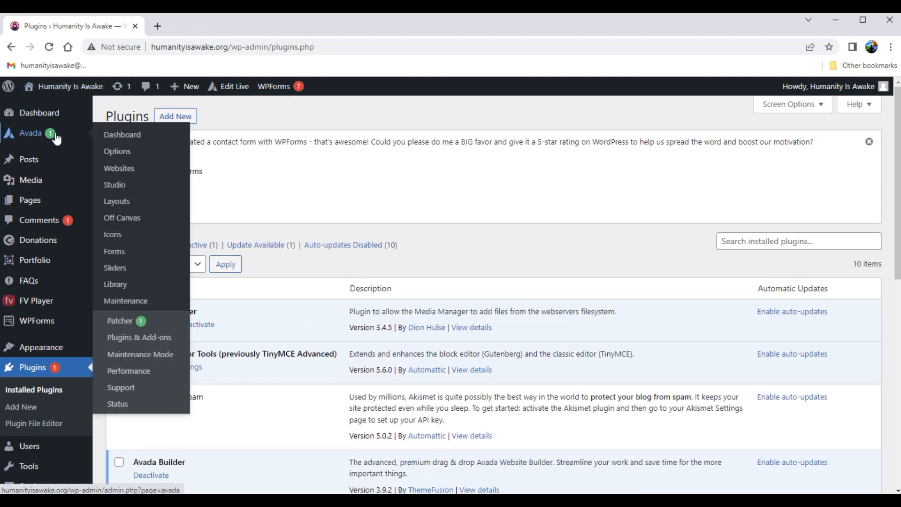
left_click(125, 323)
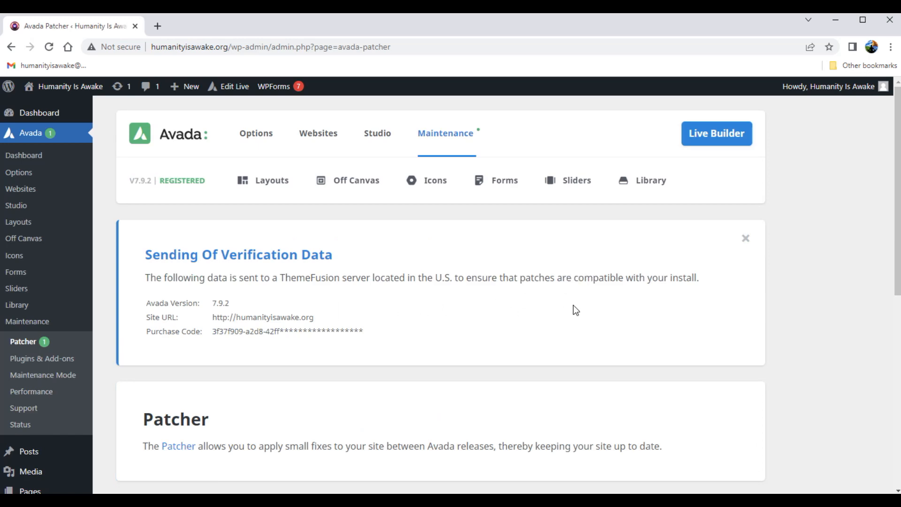
scroll(443, 252, "down", 1)
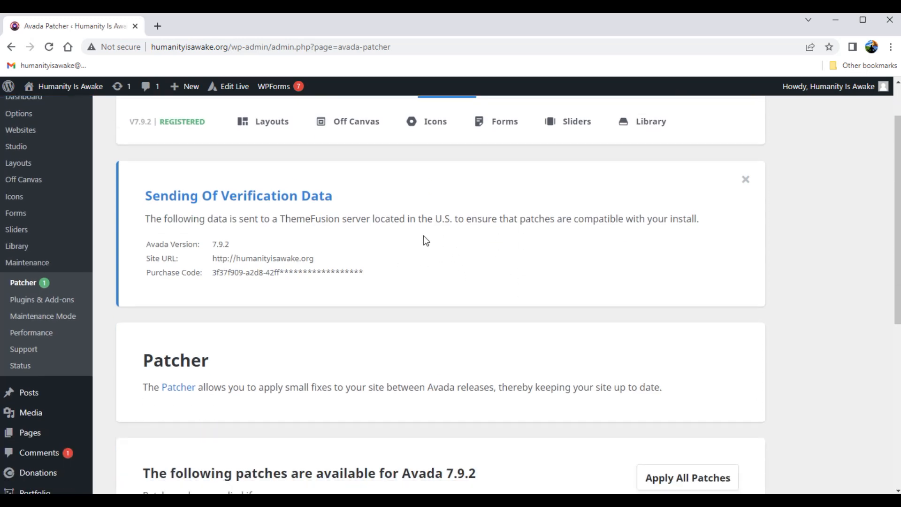
scroll(268, 291, "down", 3)
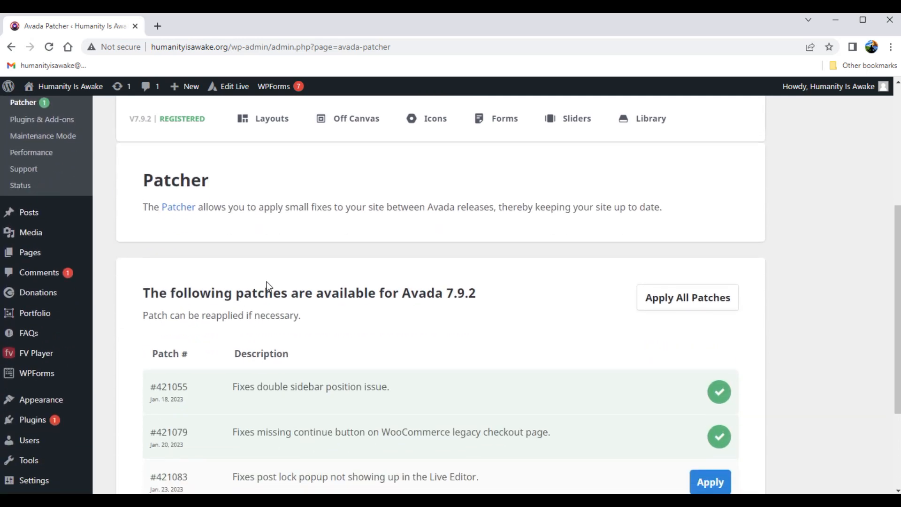
scroll(193, 302, "up", 4)
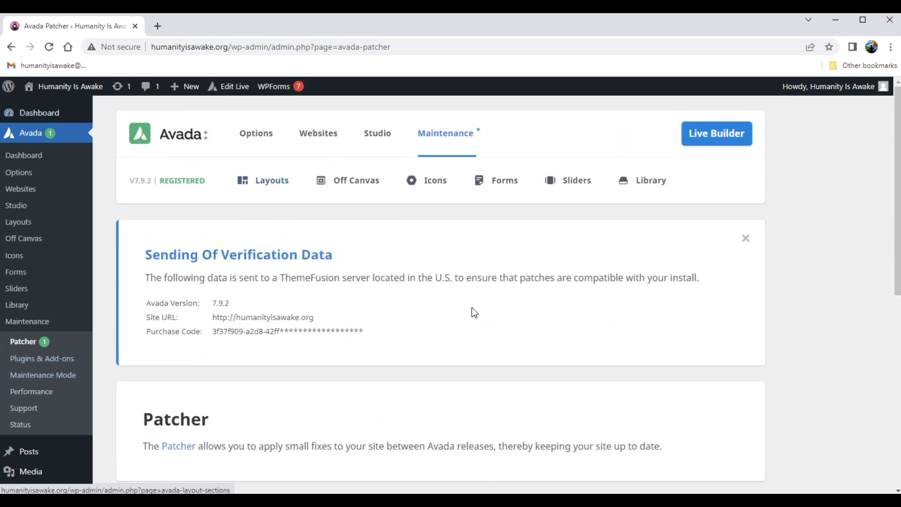
scroll(488, 305, "down", 6)
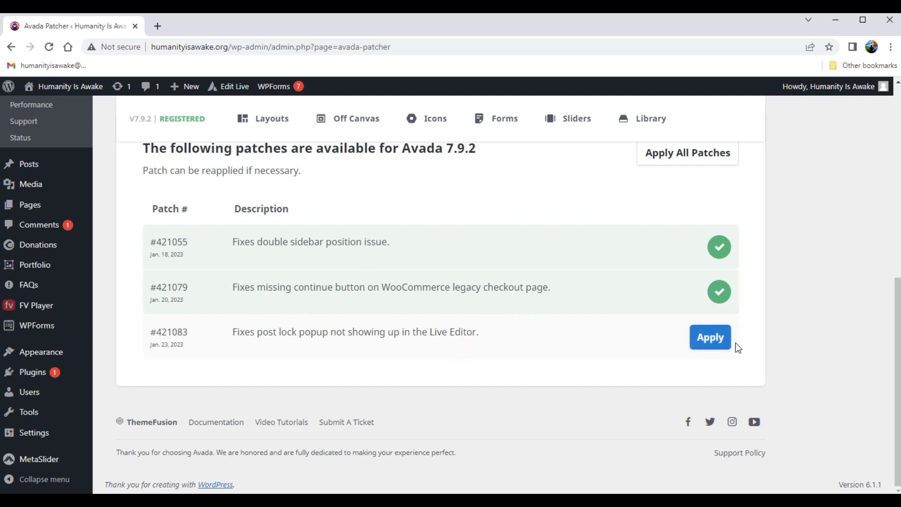
left_click(708, 338)
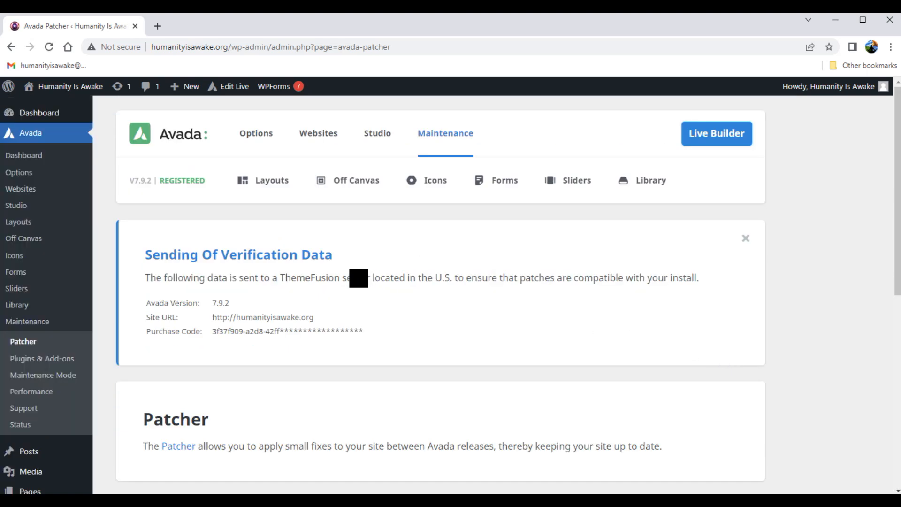
Review the Avada 7.9.2 patch list to check whether every patch, including #421083, is applied
scroll(301, 273, "down", 3)
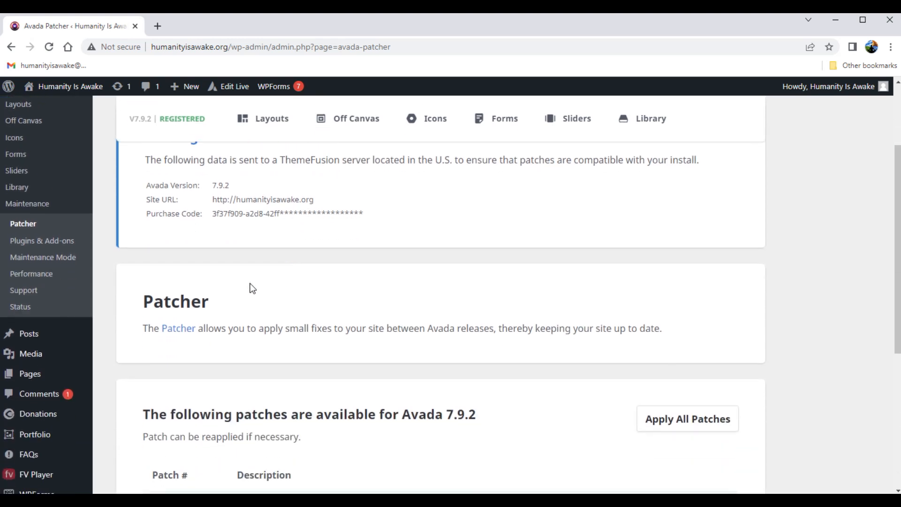
scroll(230, 290, "down", 3)
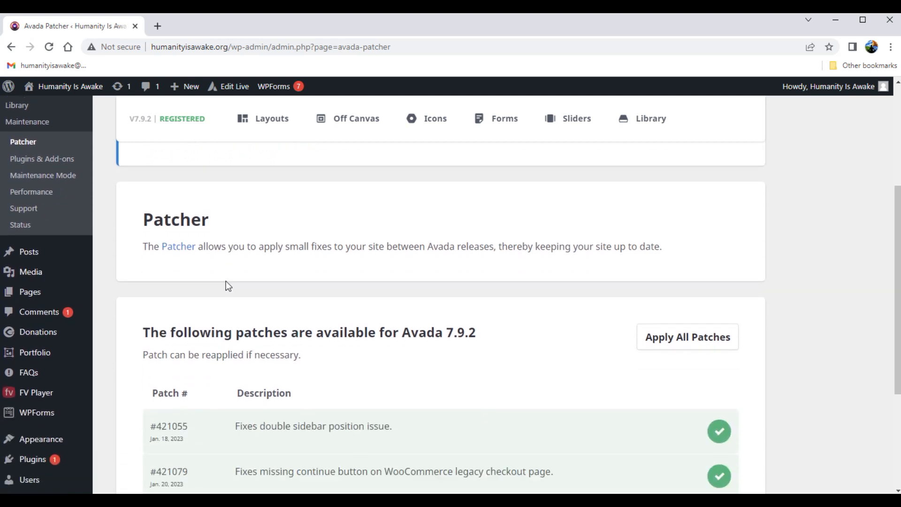
scroll(221, 282, "down", 2)
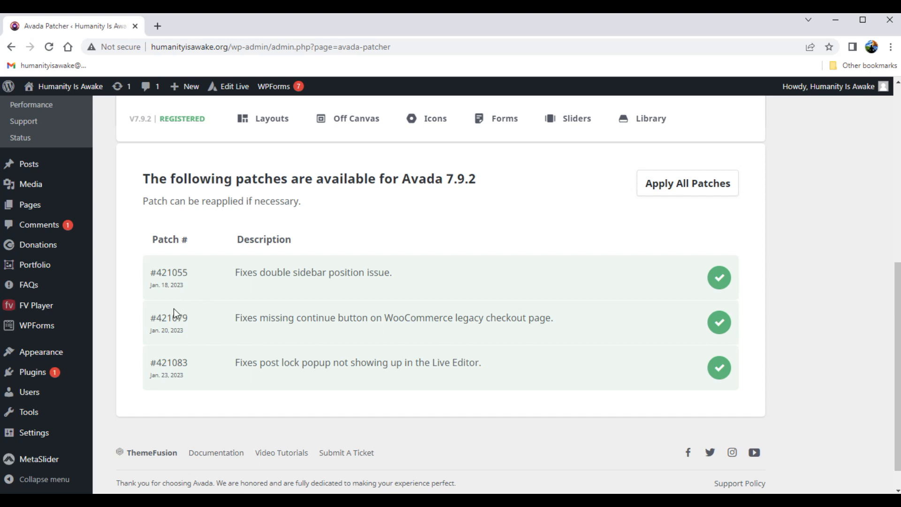
scroll(329, 291, "up", 2)
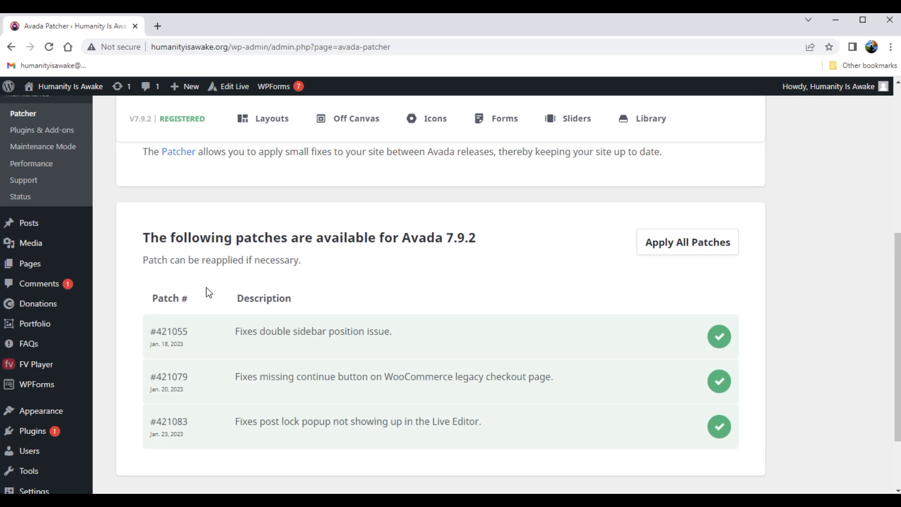
scroll(203, 288, "down", 2)
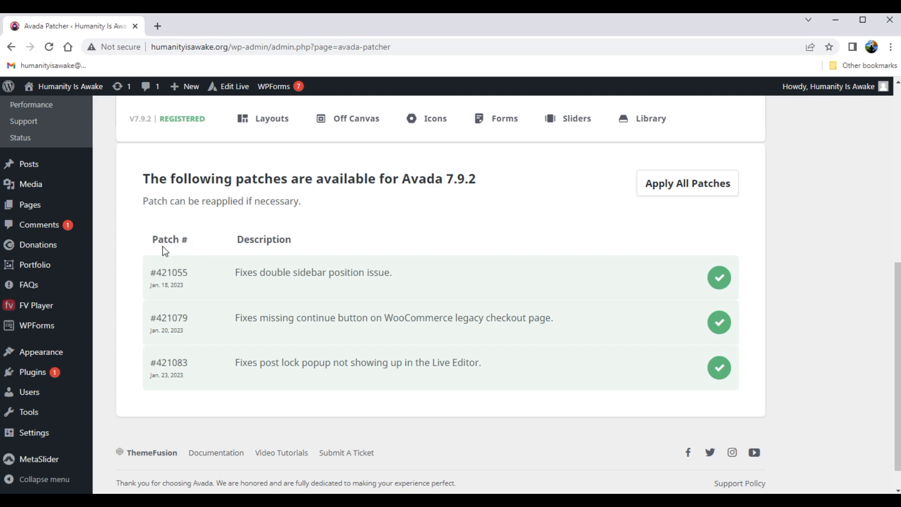
scroll(137, 209, "down", 2)
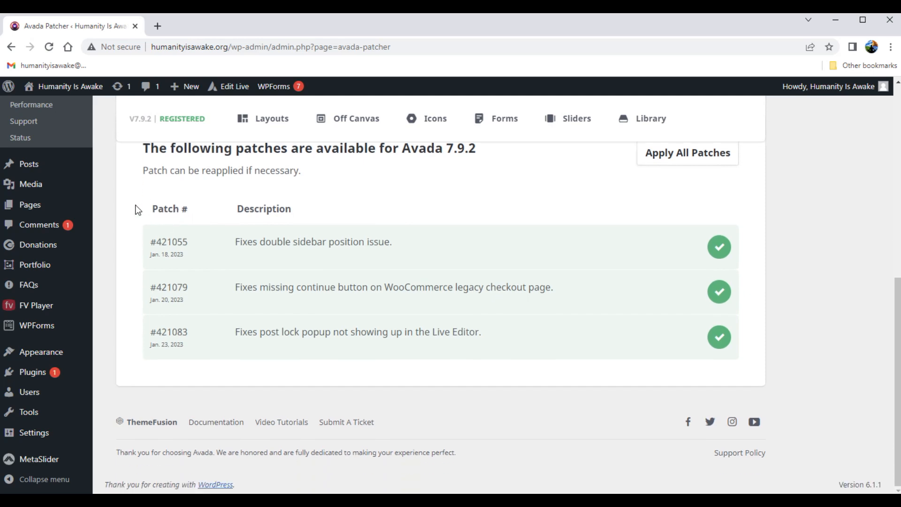
scroll(136, 211, "up", 10)
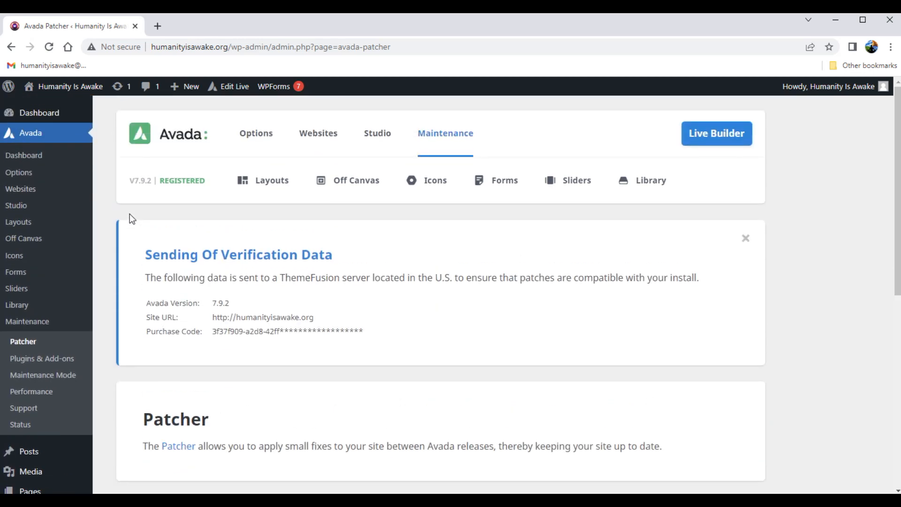
scroll(129, 215, "down", 10)
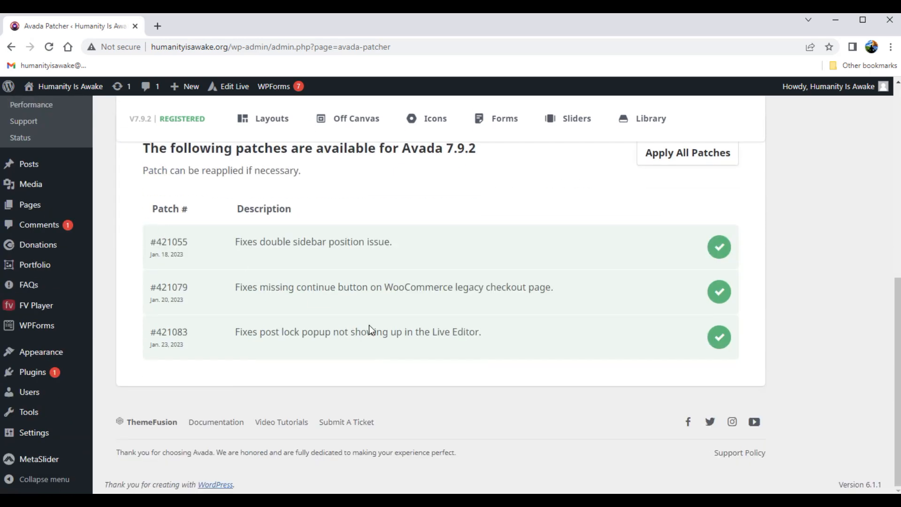
scroll(234, 238, "up", 1)
scroll(235, 239, "down", 1)
Go back from the Patcher to the installed plugins list and check for pending Avada items and plugin updates
mouse_move(31, 376)
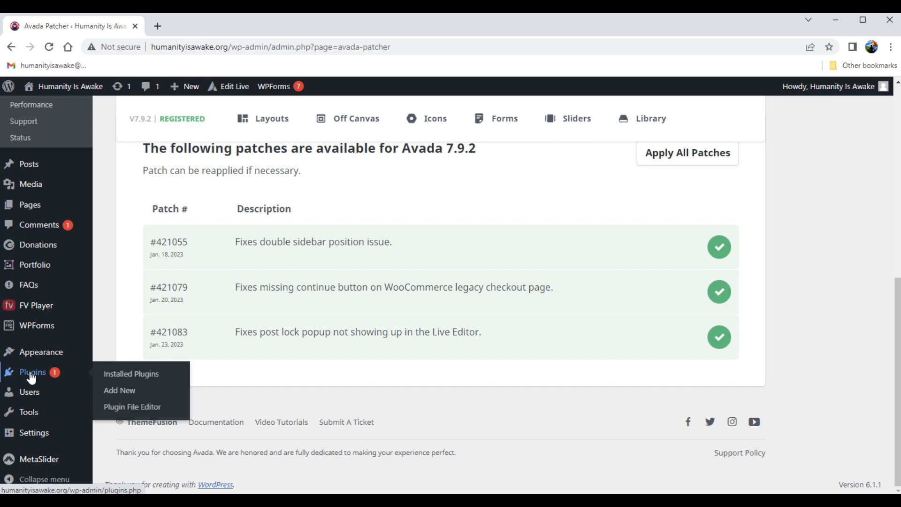
left_click(31, 377)
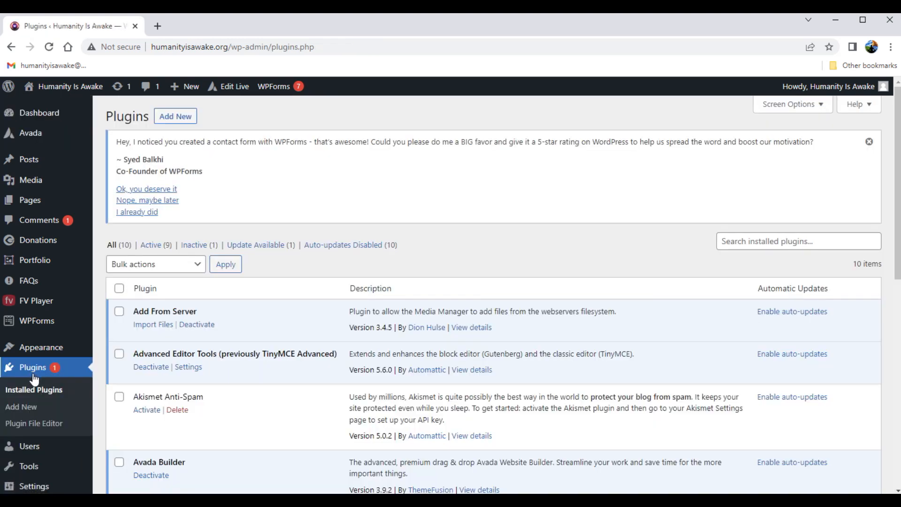
mouse_move(24, 163)
mouse_move(23, 137)
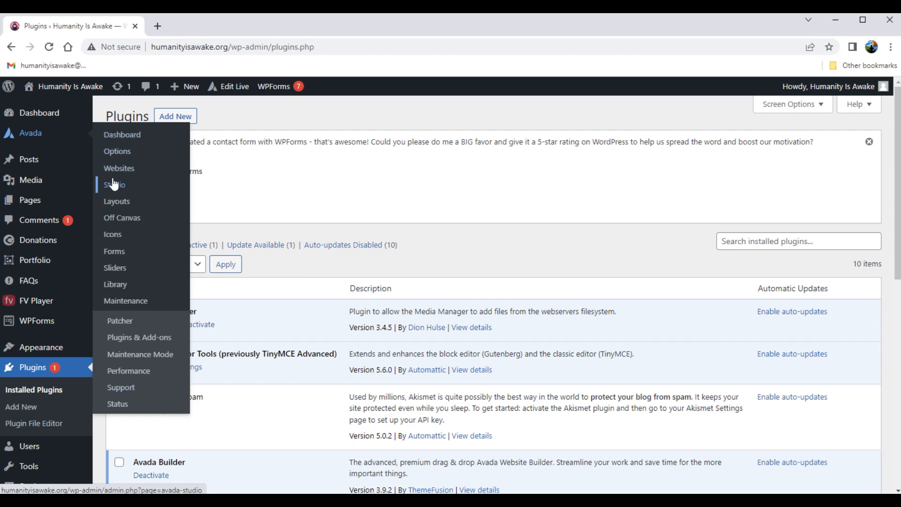
scroll(401, 185, "down", 3)
scroll(401, 185, "up", 3)
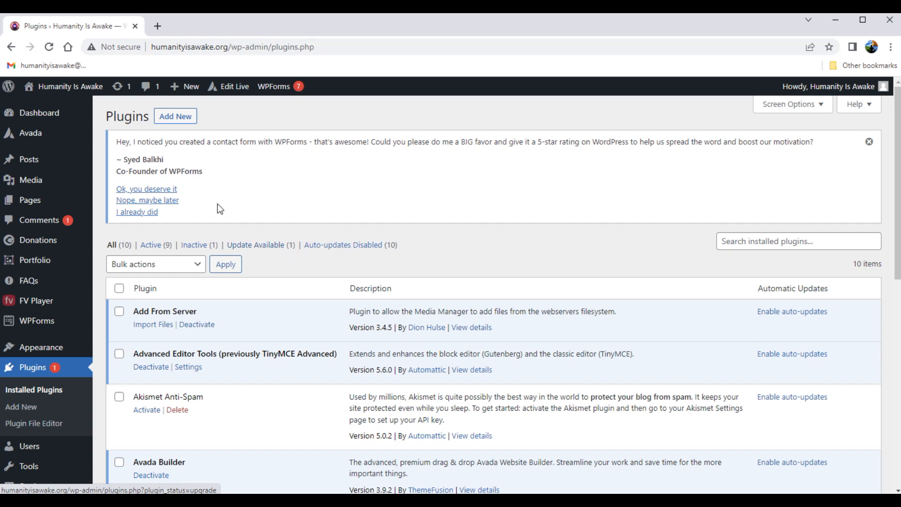
mouse_move(92, 117)
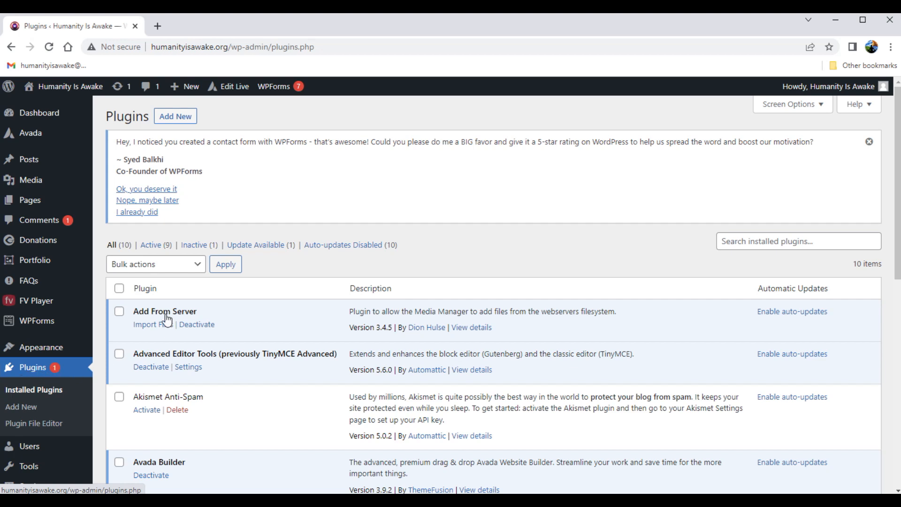
Update the Give - Donation Plugin to version 2.24.1 from the installed plugins list
scroll(338, 209, "down", 1)
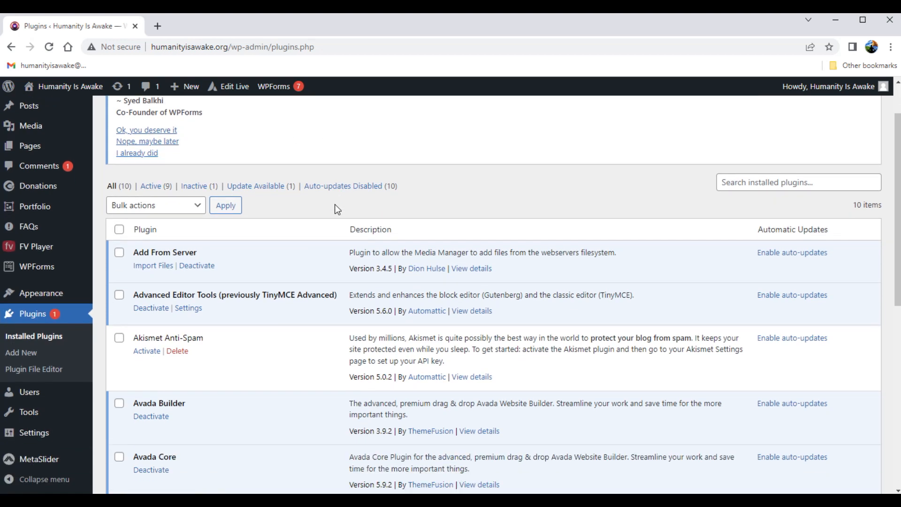
scroll(335, 208, "down", 1)
scroll(335, 208, "down", 1)
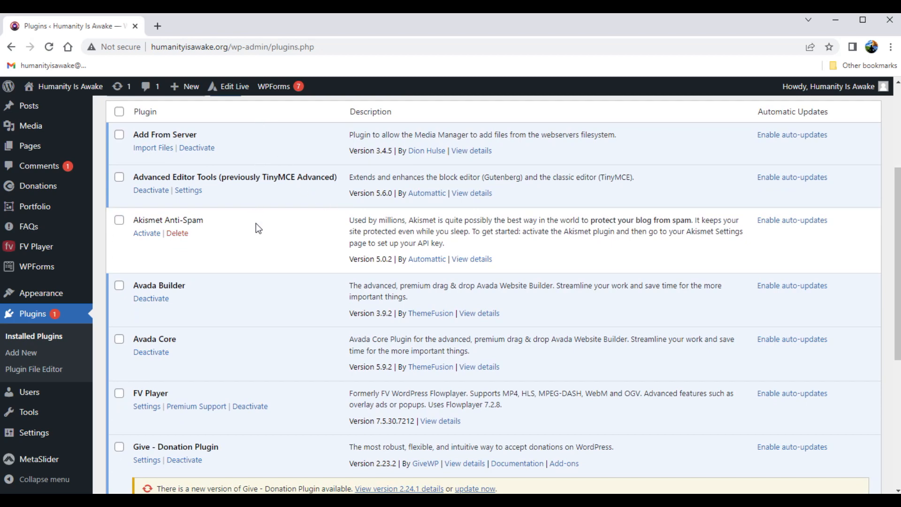
scroll(267, 271, "down", 3)
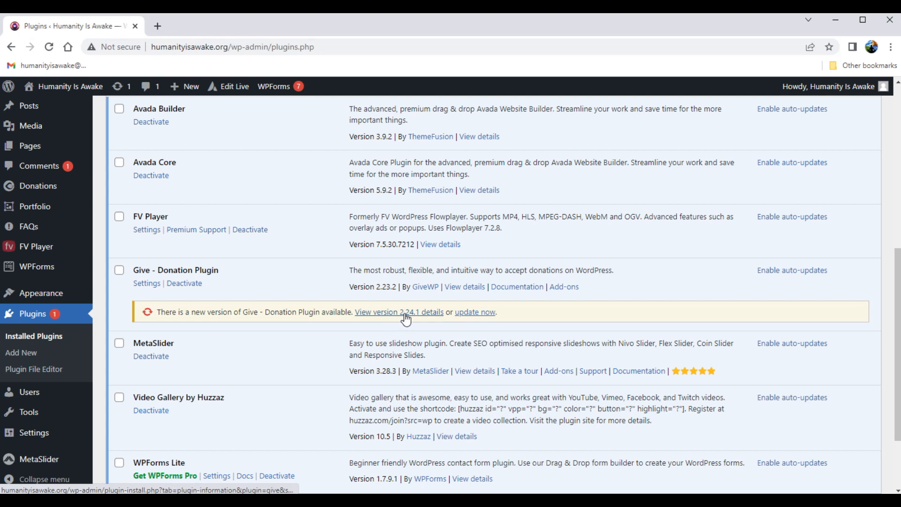
left_click(475, 313)
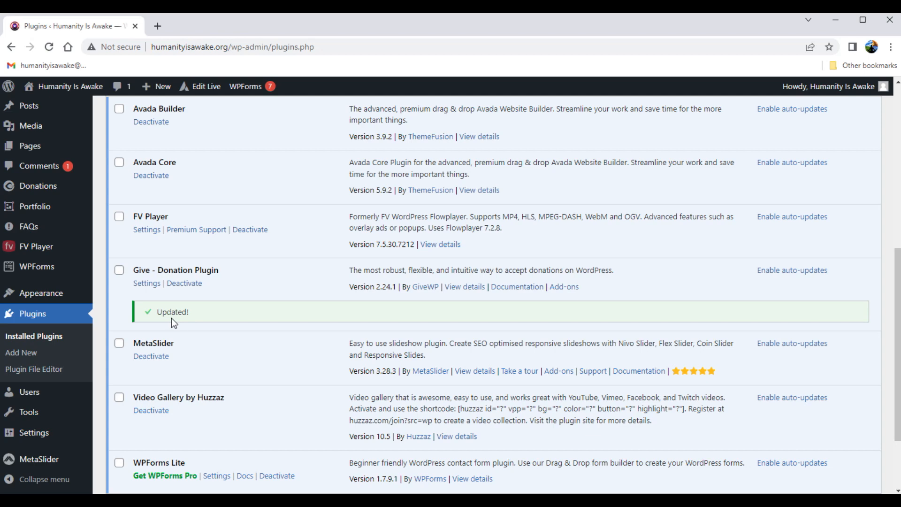
Look through the whole installed plugins list for any remaining update notices
scroll(313, 310, "up", 1)
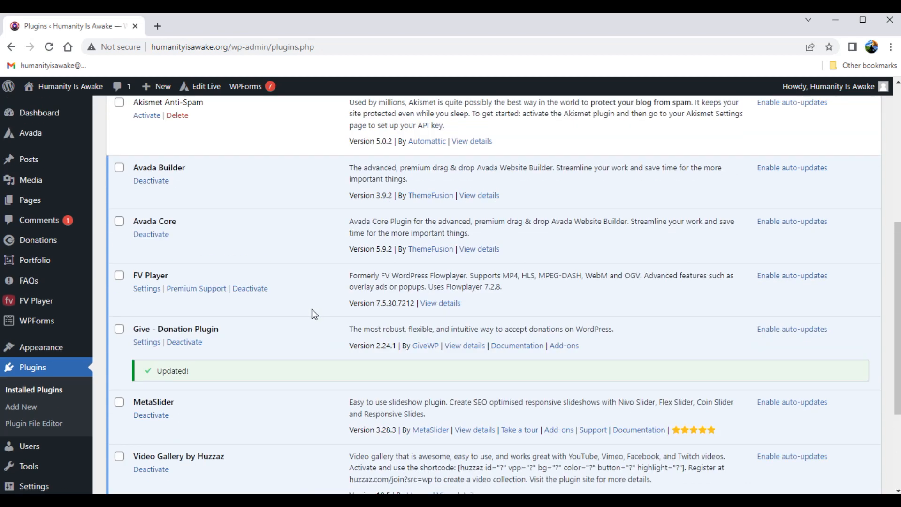
scroll(312, 310, "up", 5)
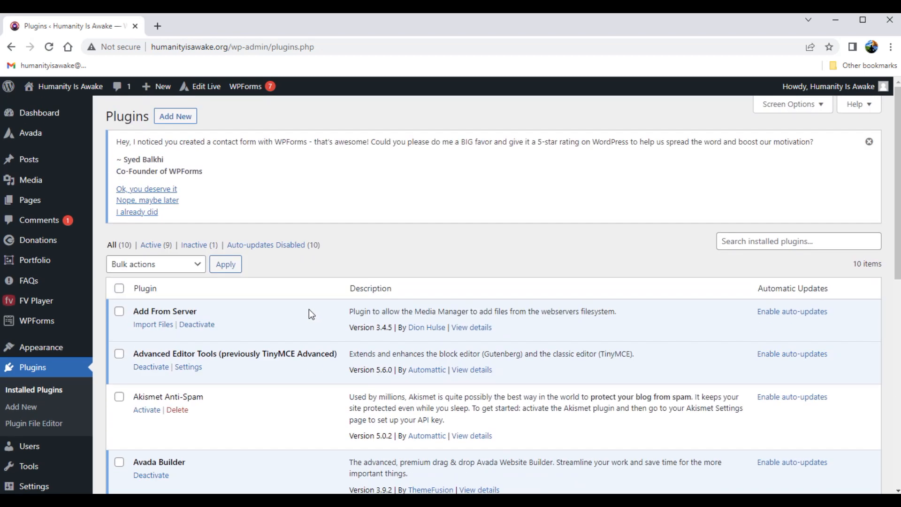
scroll(296, 291, "down", 3)
scroll(283, 268, "down", 5)
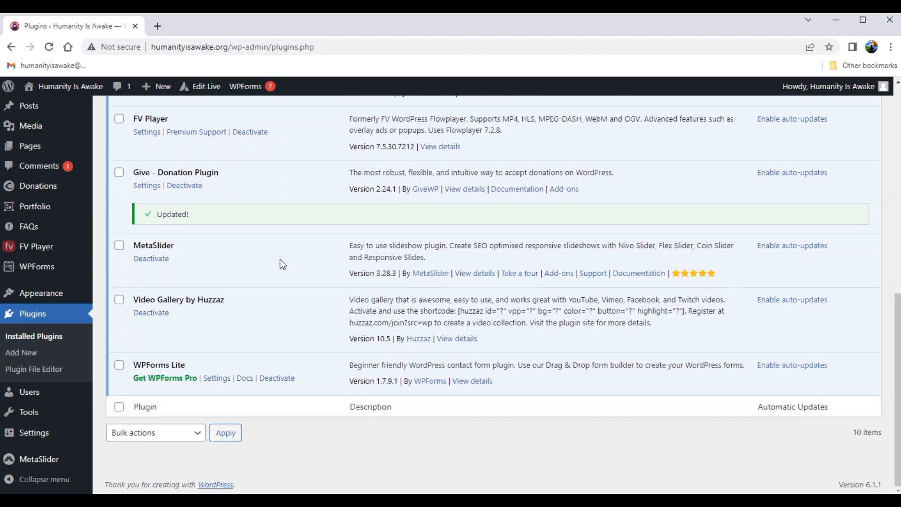
scroll(277, 263, "up", 8)
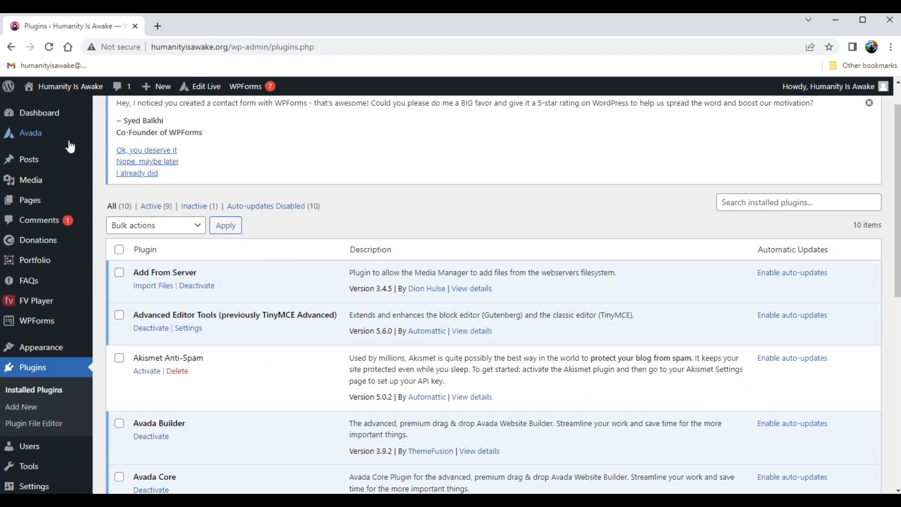
mouse_move(41, 136)
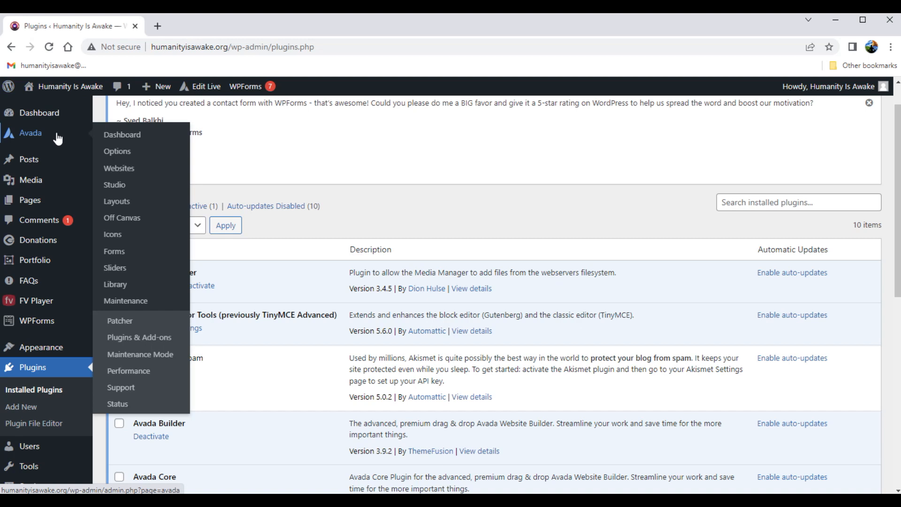
scroll(368, 199, "down", 3)
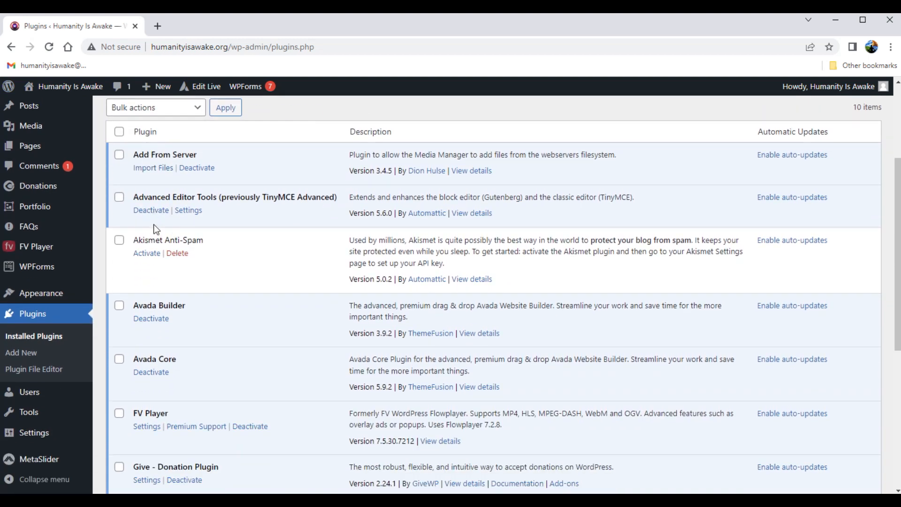
scroll(155, 228, "down", 1)
scroll(156, 225, "down", 2)
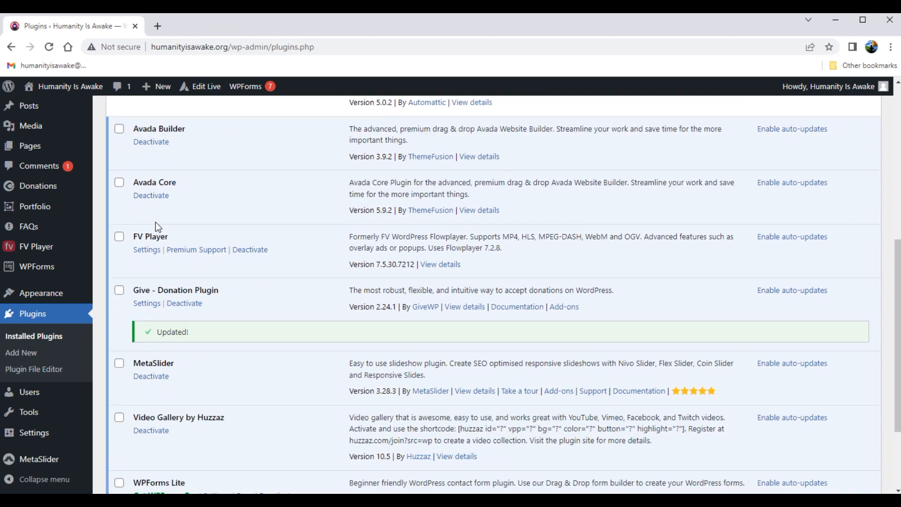
scroll(157, 245, "down", 1)
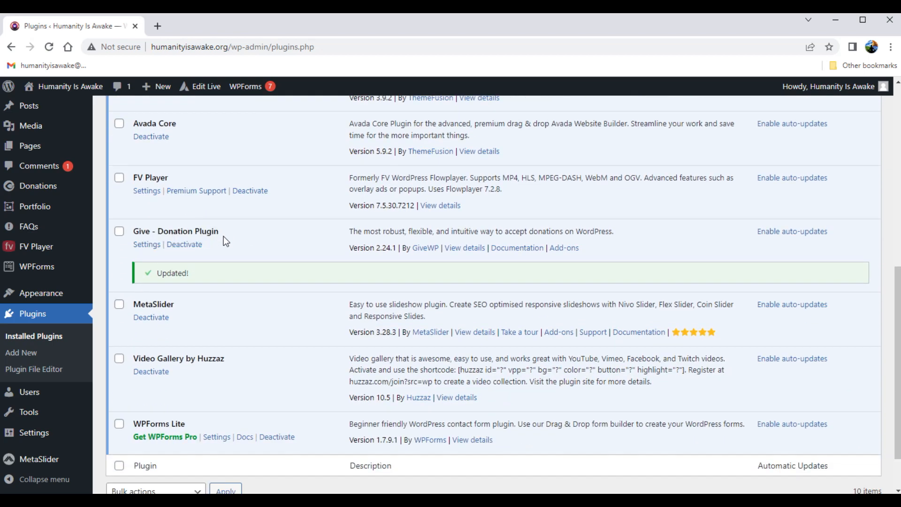
scroll(227, 238, "down", 1)
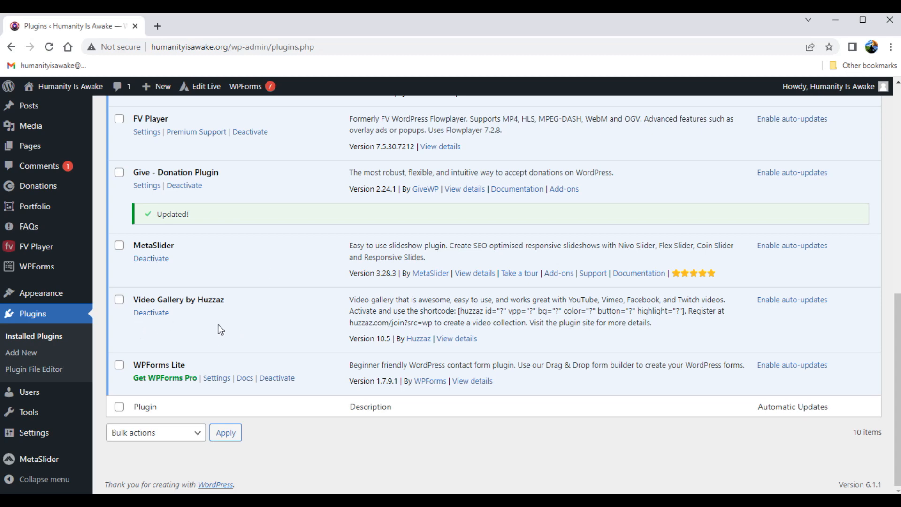
scroll(425, 291, "up", 5)
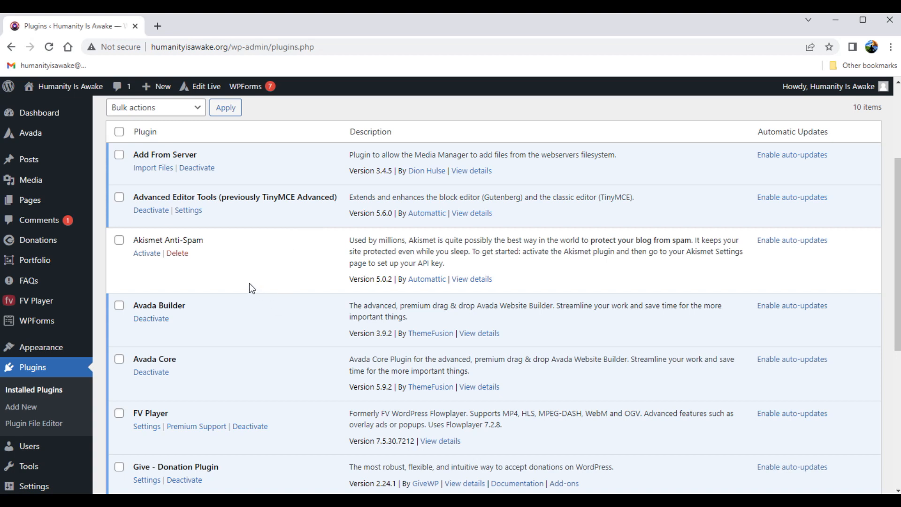
Examine the Avada Builder and Avada Core plugin entries, along with the Avada submenu
scroll(249, 284, "down", 1)
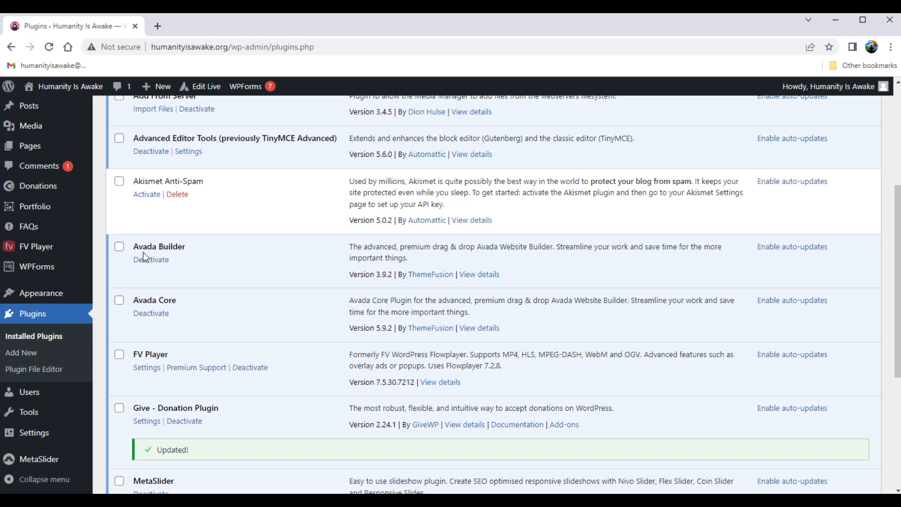
scroll(141, 255, "up", 3)
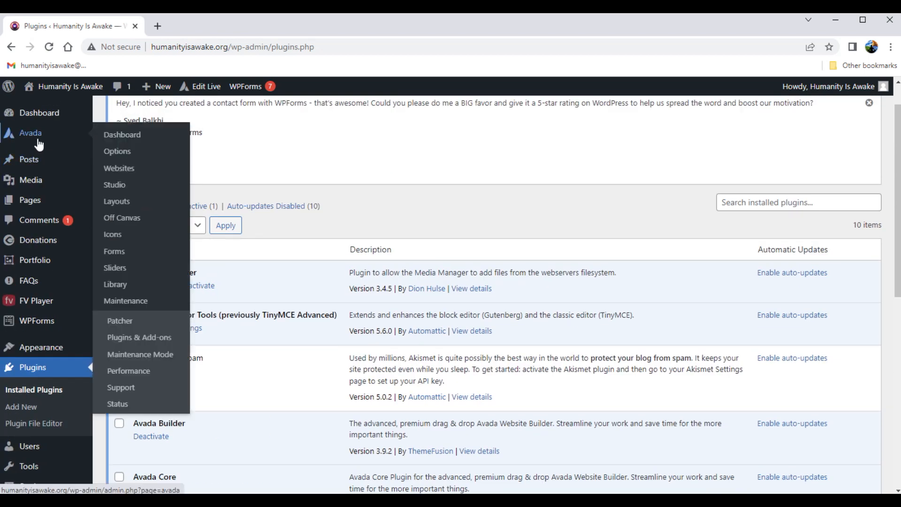
scroll(333, 284, "down", 3)
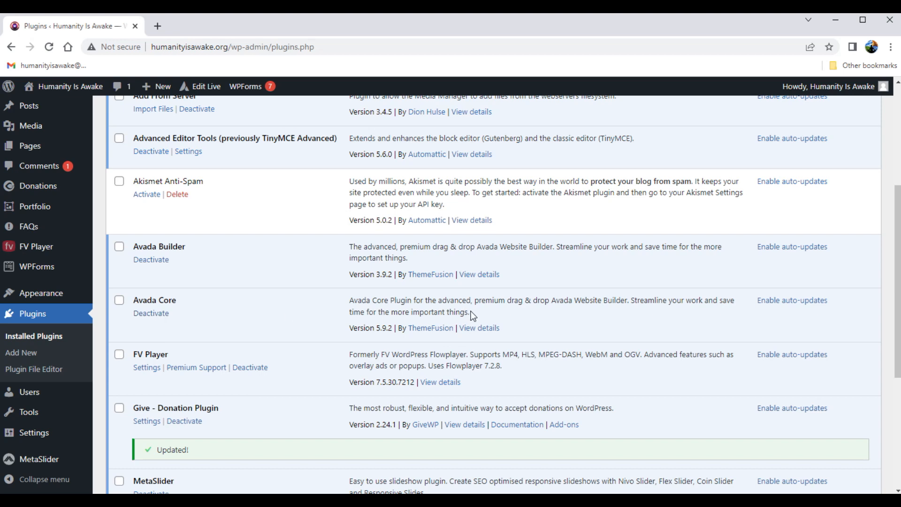
scroll(470, 316, "up", 1)
scroll(456, 323, "down", 1)
scroll(180, 162, "up", 1)
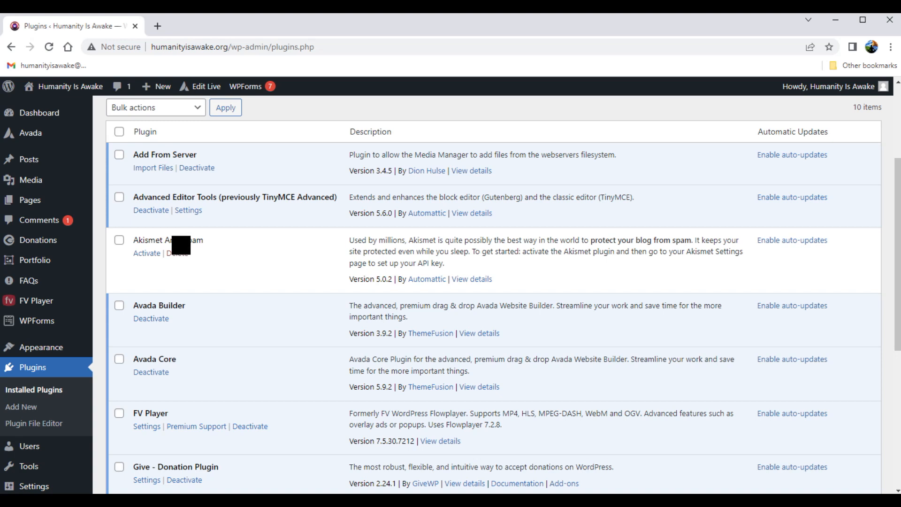
scroll(171, 235, "down", 1)
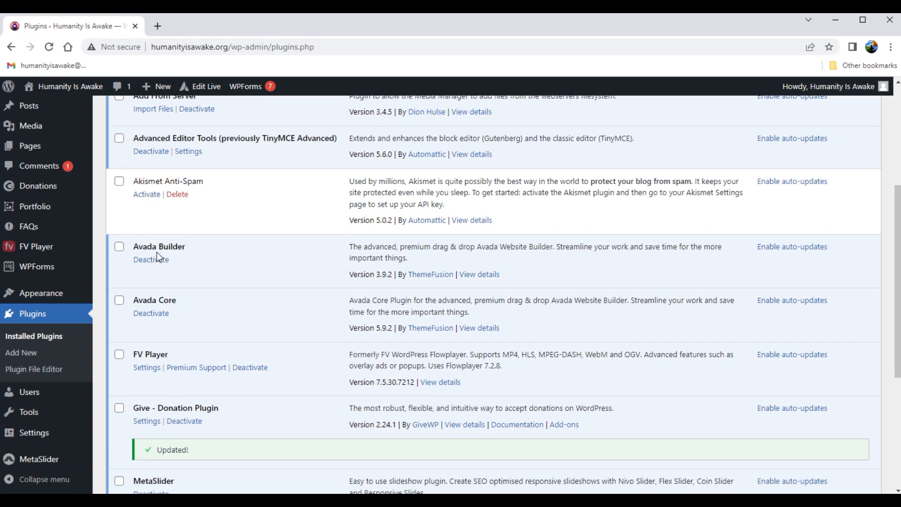
scroll(396, 314, "down", 1)
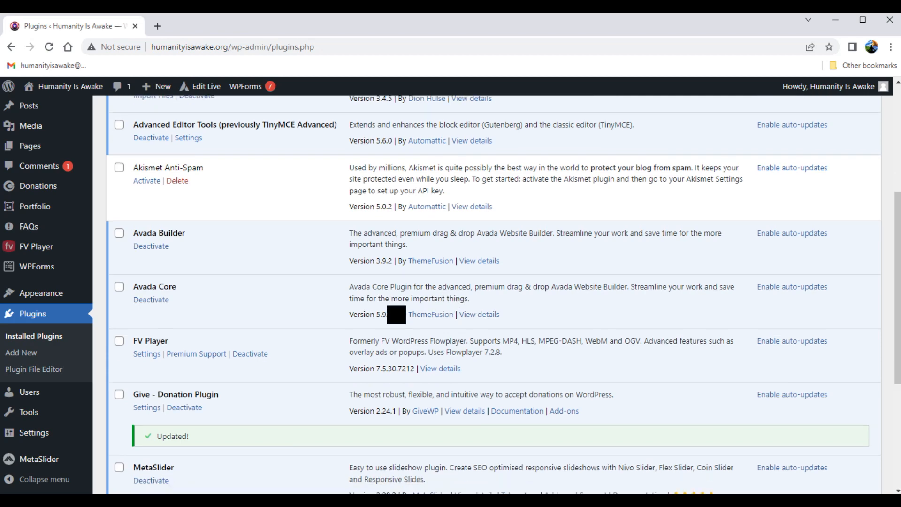
scroll(348, 326, "down", 1)
scroll(303, 322, "up", 4)
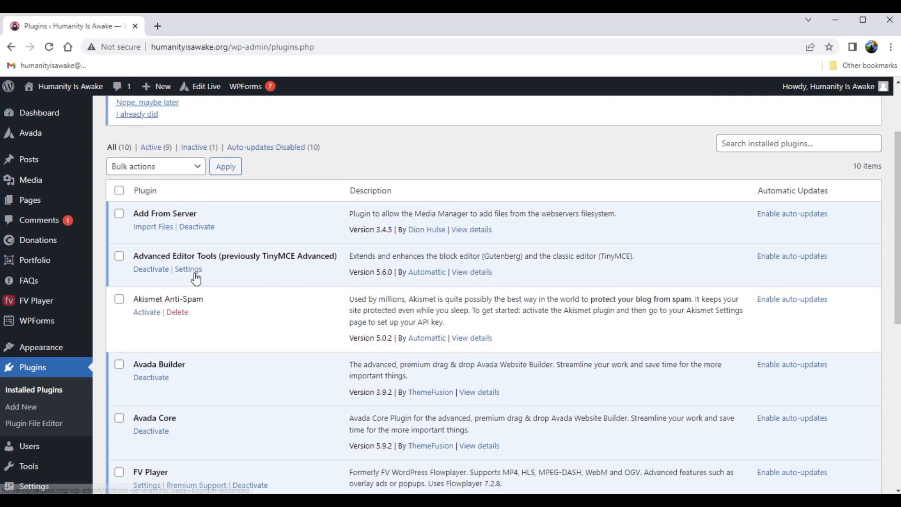
Review the remaining plugin entries, including FV Player, Give, MetaSlider, Video Gallery by Huzzaz and WPForms Lite
scroll(232, 309, "down", 4)
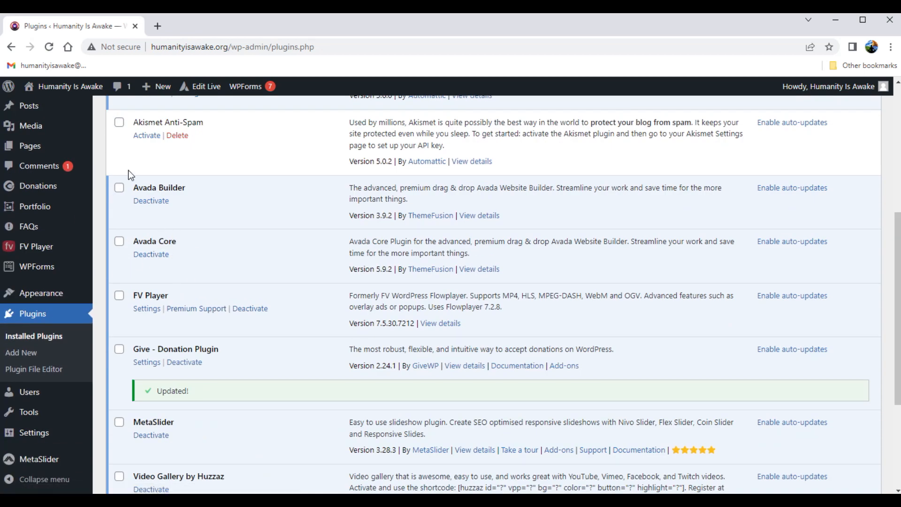
scroll(204, 265, "up", 1)
scroll(204, 264, "down", 2)
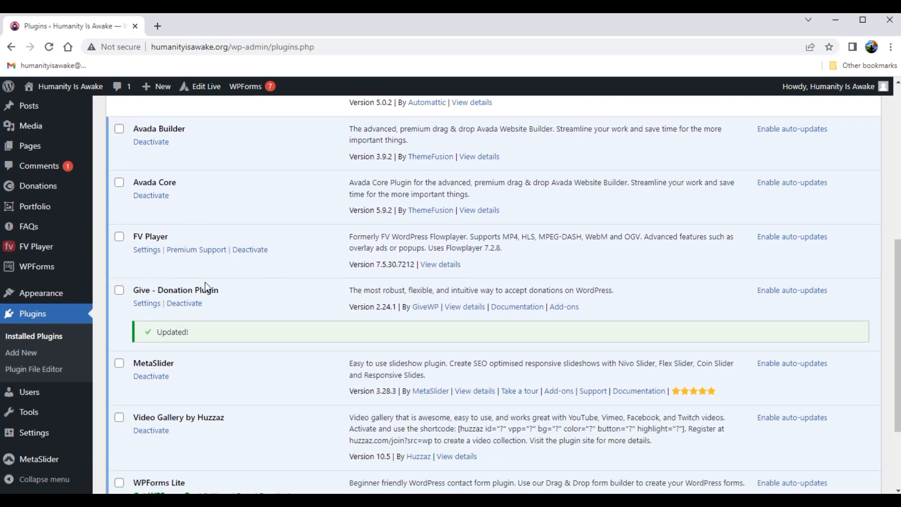
scroll(128, 257, "down", 1)
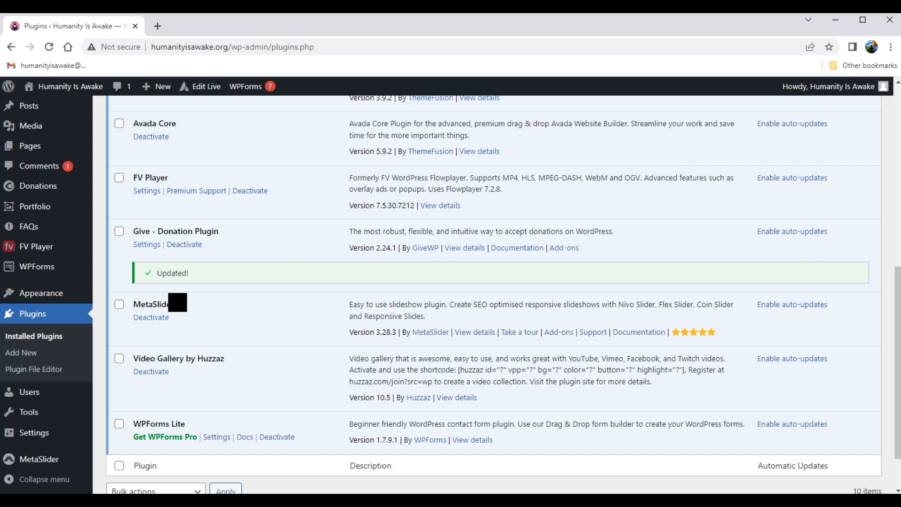
scroll(259, 293, "up", 1)
scroll(263, 294, "down", 2)
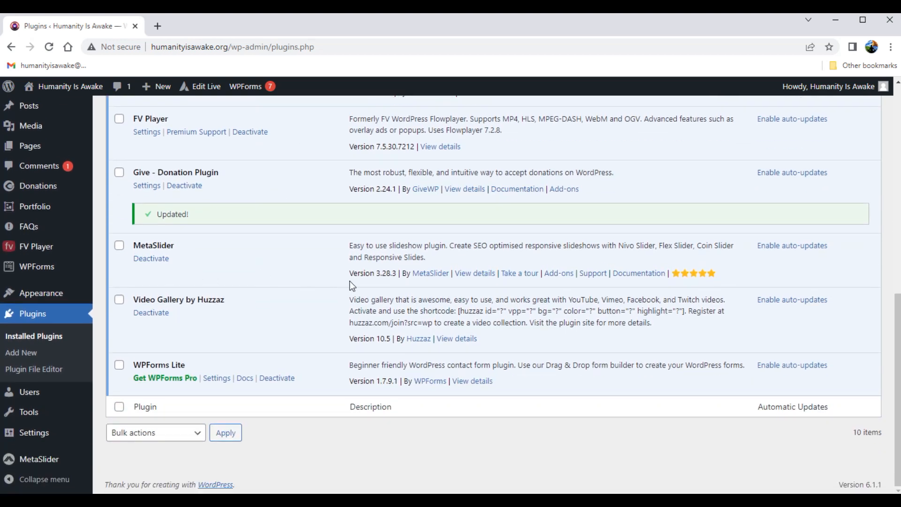
scroll(352, 287, "up", 1)
scroll(306, 282, "down", 1)
scroll(279, 312, "up", 7)
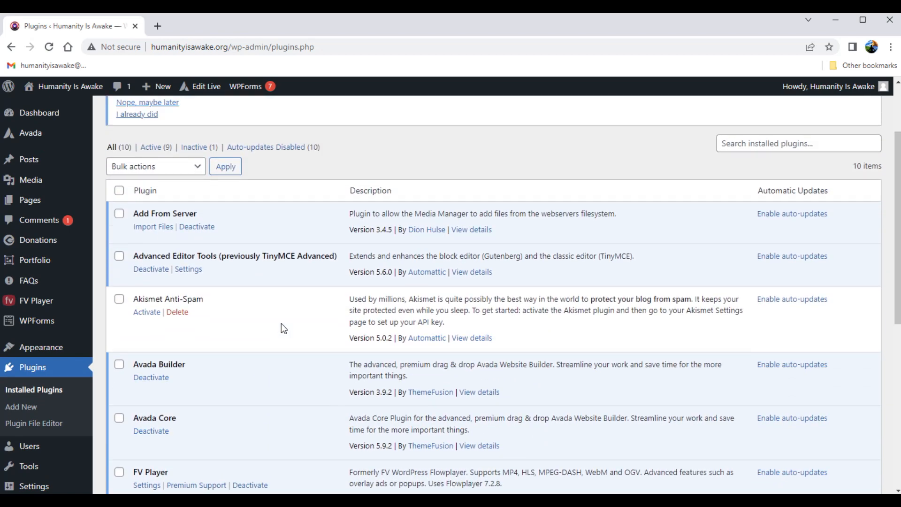
scroll(281, 324, "down", 1)
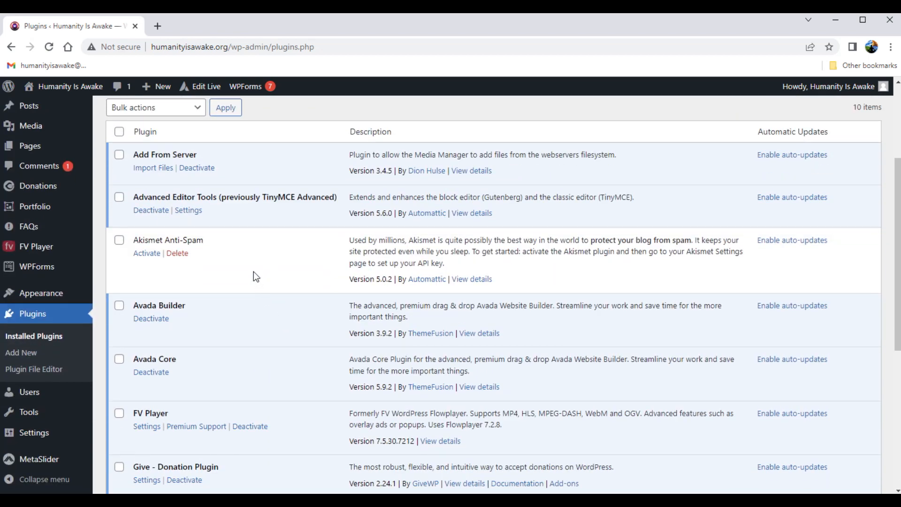
scroll(241, 301, "up", 4)
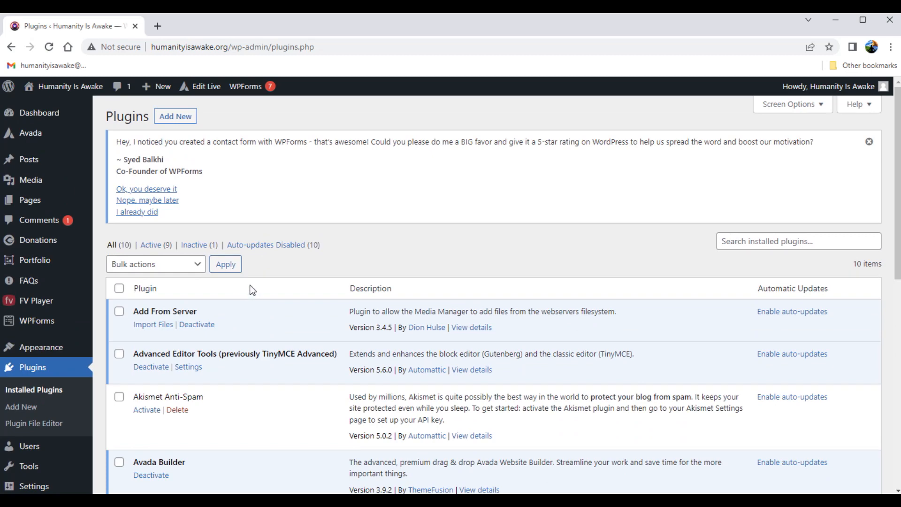
Check the automatic update options offered for the installed plugins
mouse_move(72, 120)
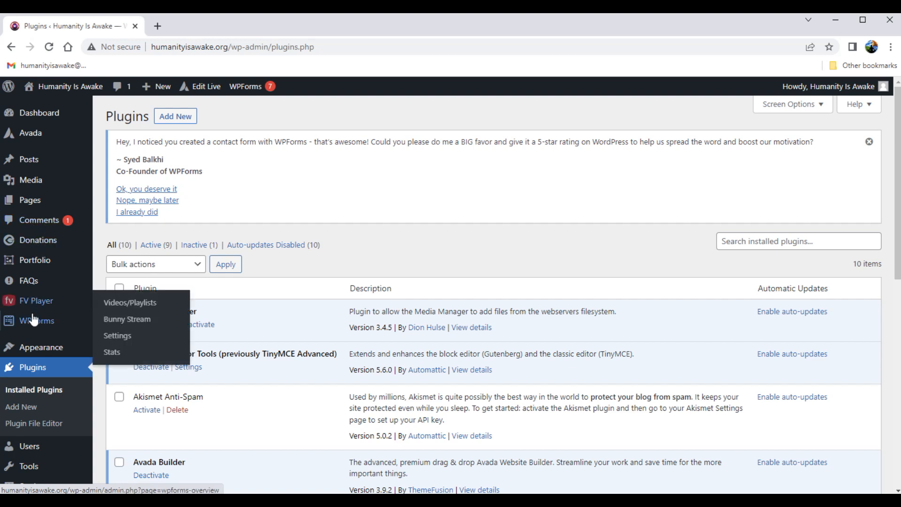
mouse_move(41, 347)
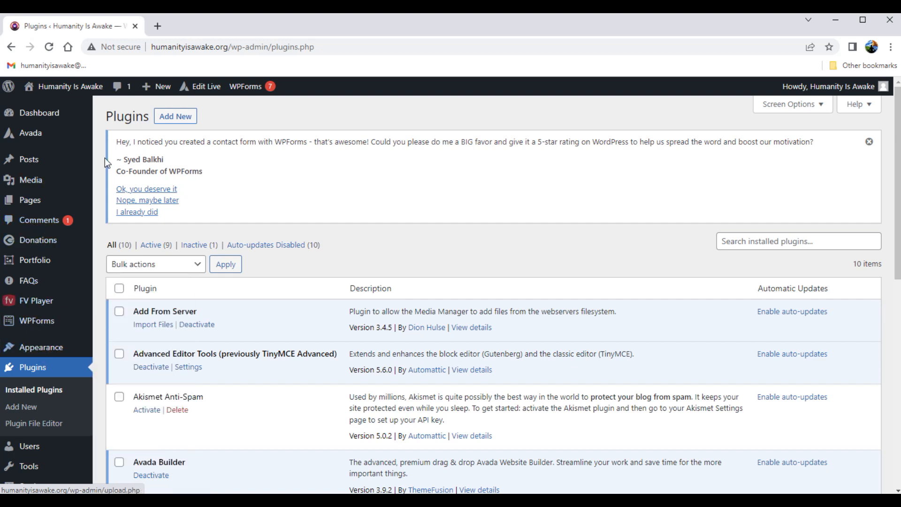
mouse_move(53, 135)
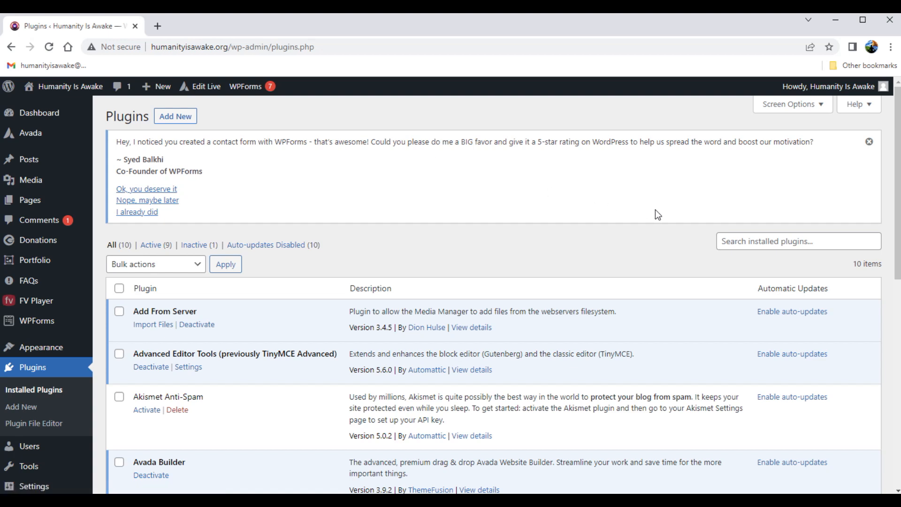
scroll(656, 210, "down", 1)
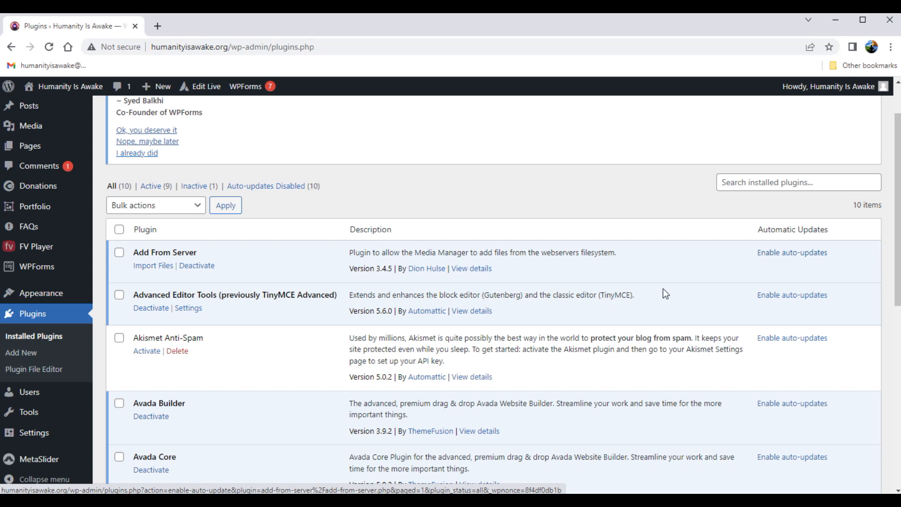
scroll(790, 265, "down", 1)
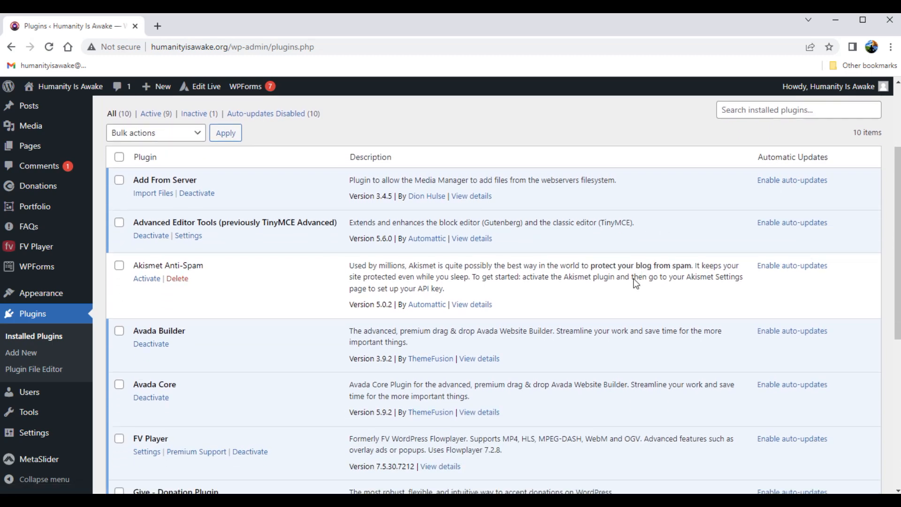
scroll(610, 286, "up", 3)
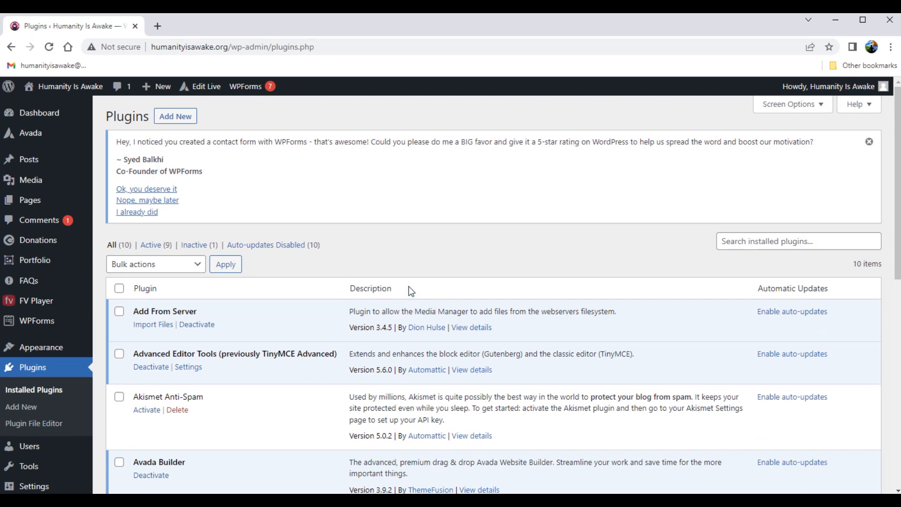
scroll(728, 359, "down", 2)
scroll(714, 318, "up", 1)
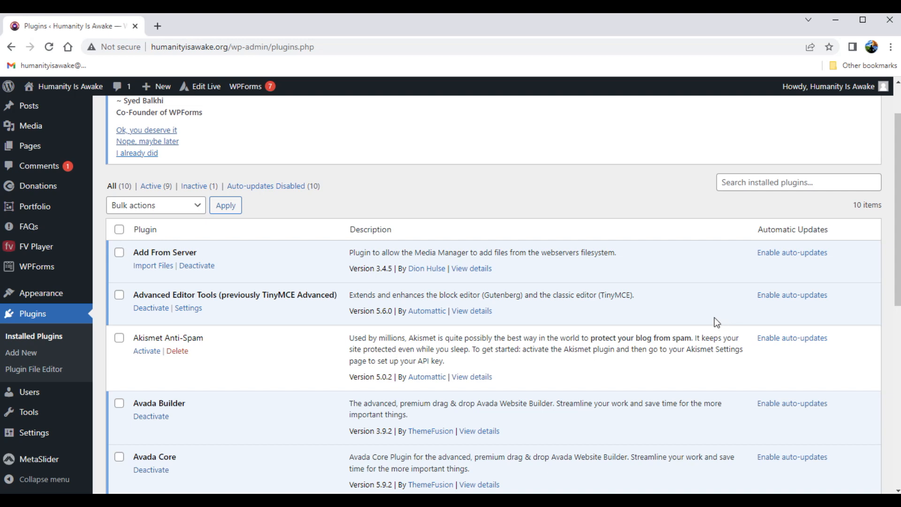
Look over the installed plugins from Add From Server through WPForms Lite for their update status
scroll(516, 282, "down", 1)
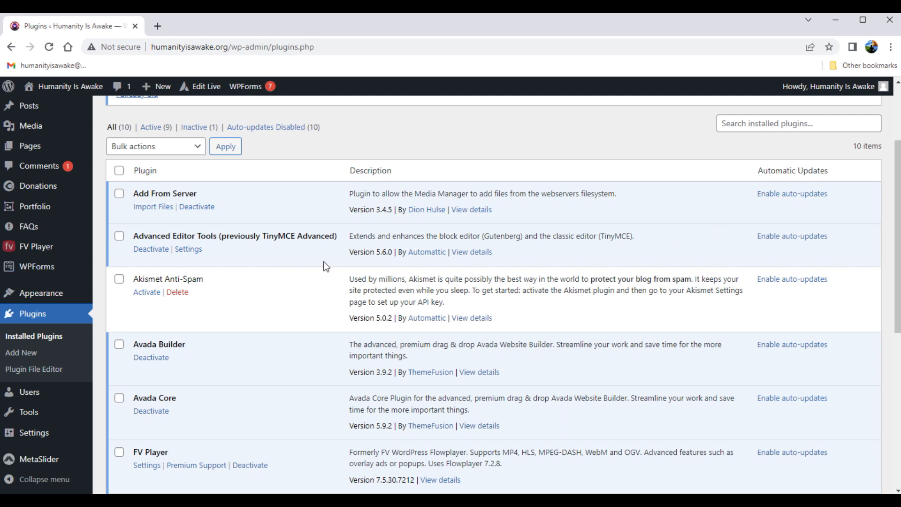
scroll(322, 261, "down", 3)
scroll(323, 261, "down", 3)
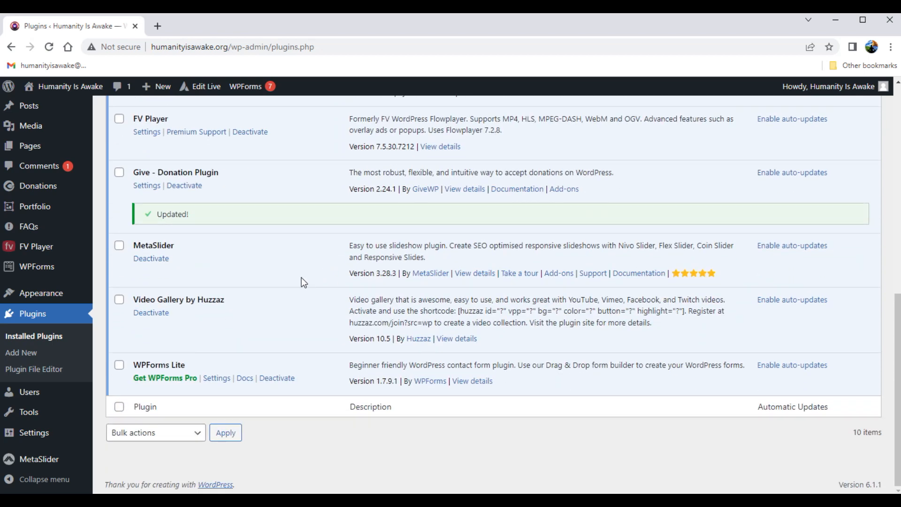
scroll(230, 315, "up", 8)
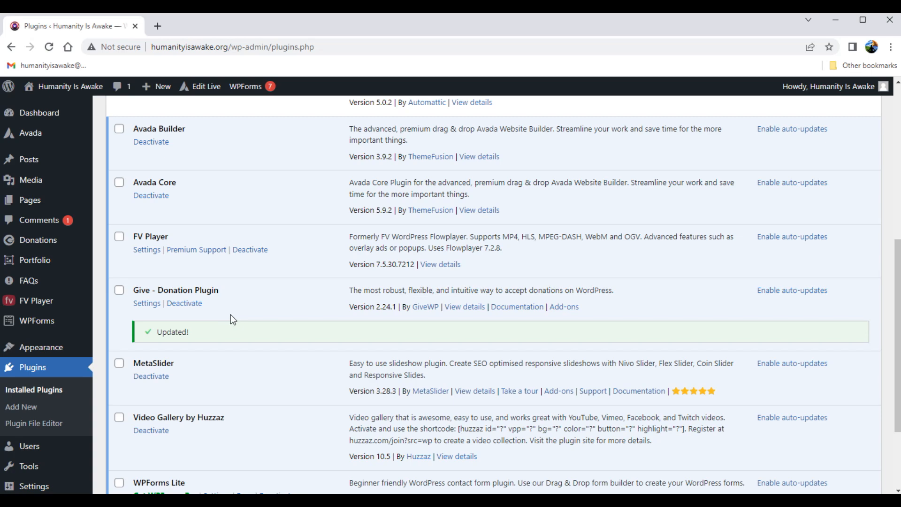
scroll(231, 317, "up", 1)
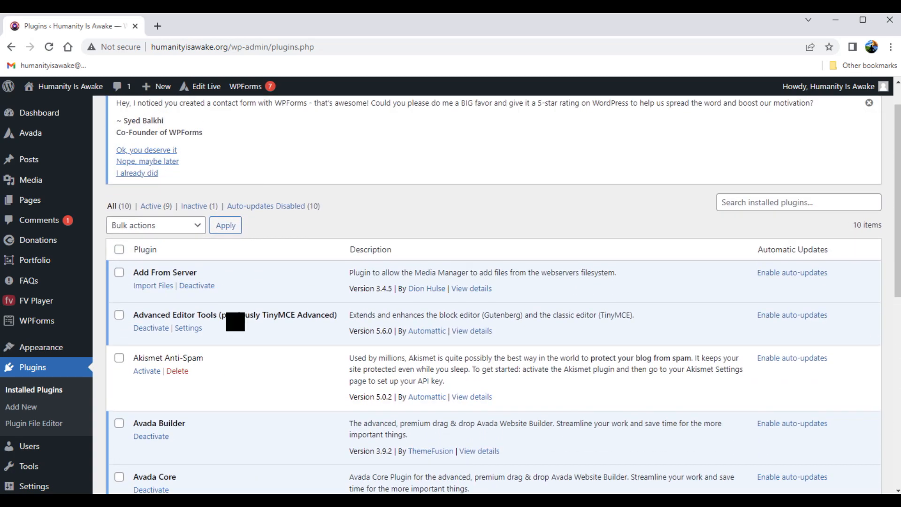
scroll(294, 287, "up", 1)
Examine the automatic updates setting of every installed plugin, down to WPForms Lite
scroll(295, 286, "down", 2)
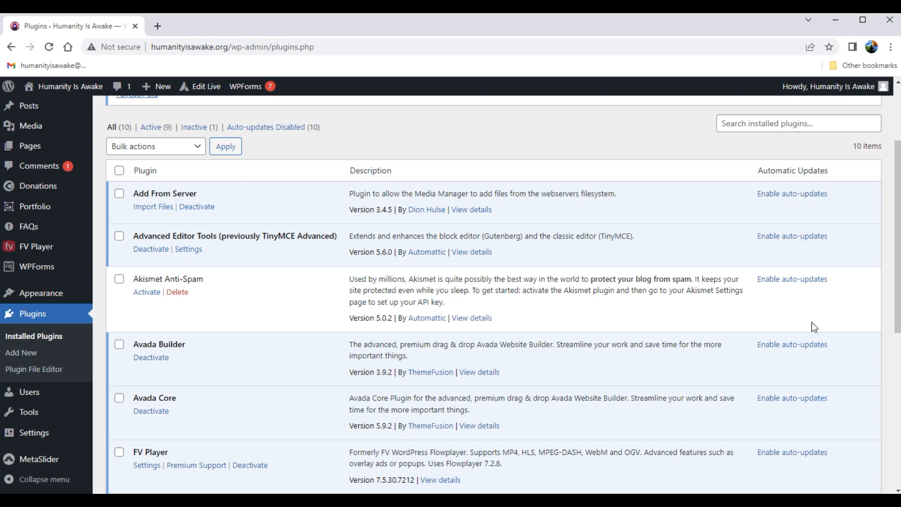
scroll(813, 321, "down", 5)
scroll(798, 395, "down", 2)
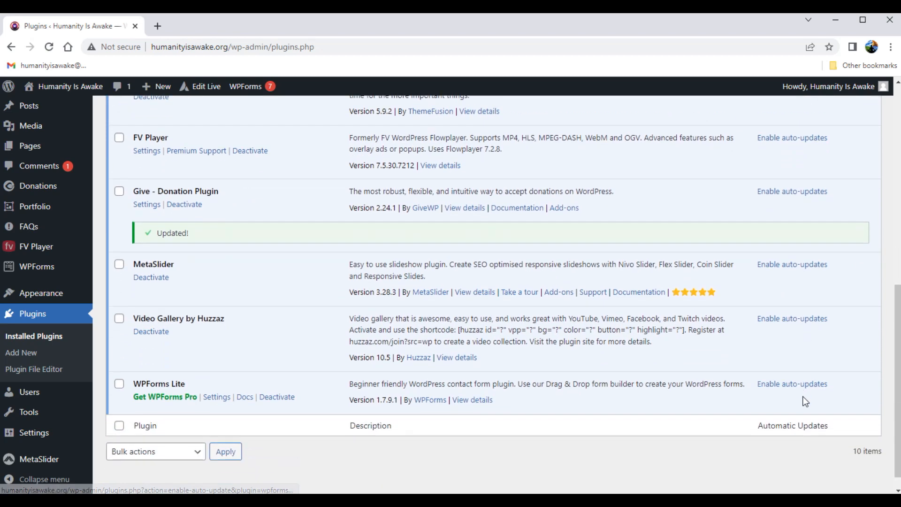
scroll(761, 310, "up", 8)
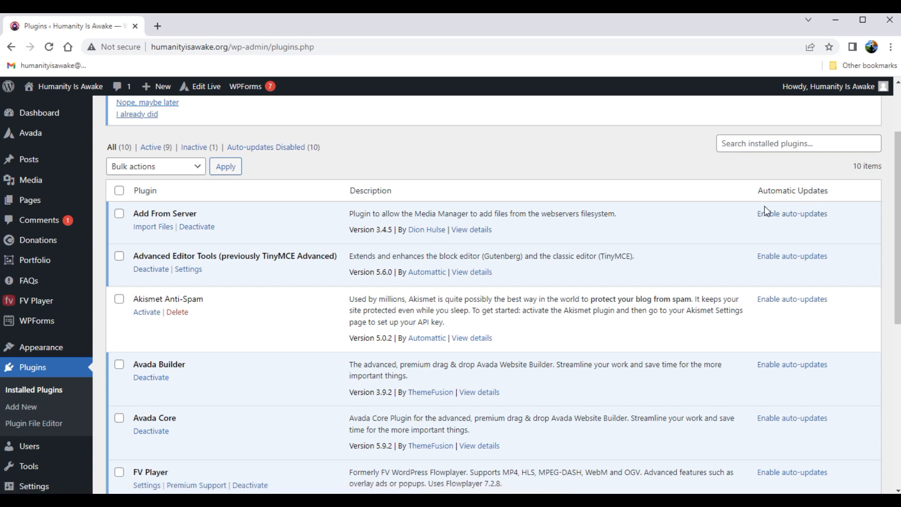
scroll(765, 212, "down", 6)
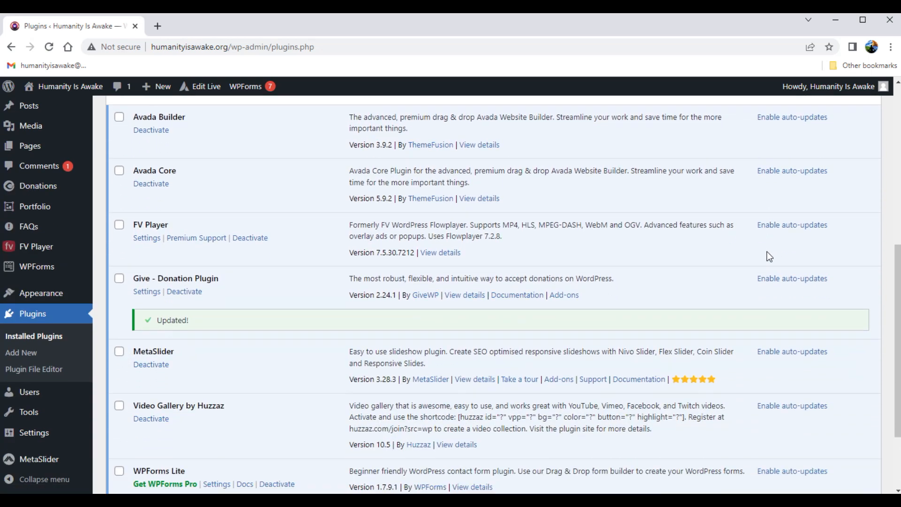
scroll(765, 282, "down", 1)
scroll(784, 388, "up", 1)
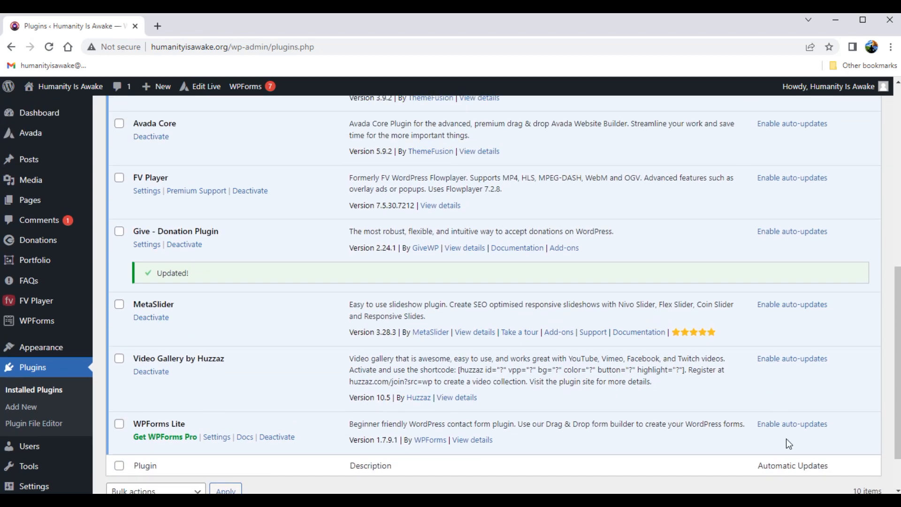
scroll(782, 365, "up", 8)
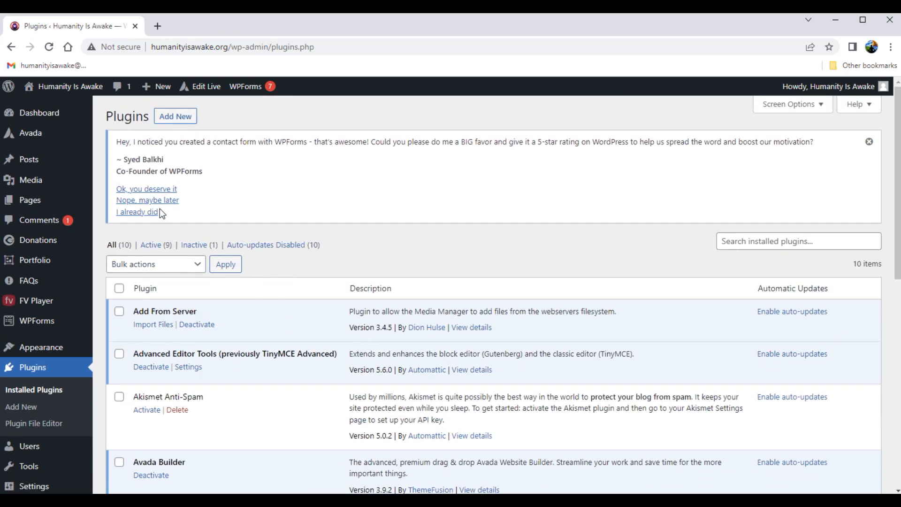
Locate the WordPress dashboard's Updates entry and recheck the full installed plugins list
mouse_move(47, 113)
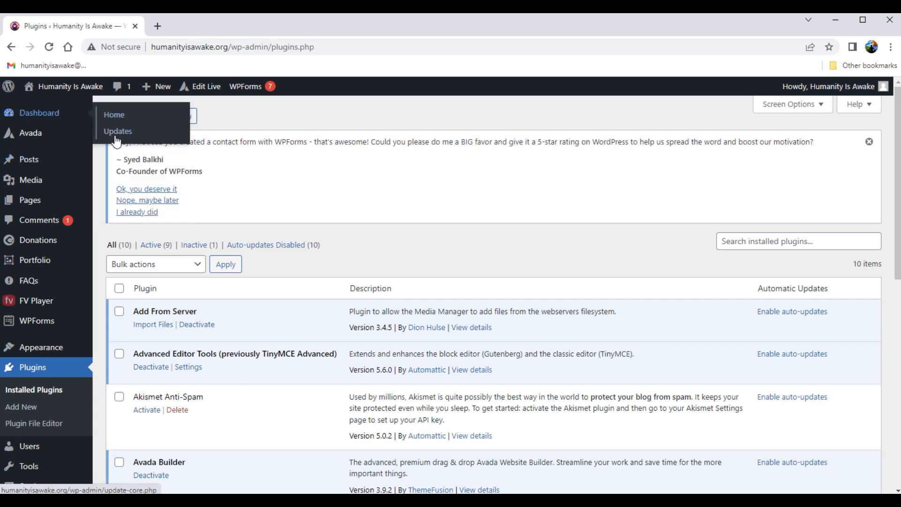
scroll(187, 387, "down", 1)
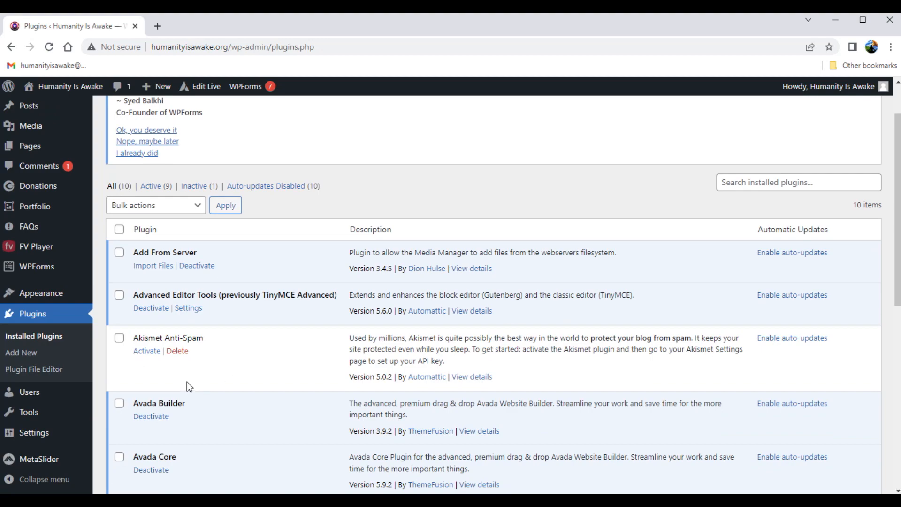
scroll(626, 302, "down", 7)
scroll(526, 322, "up", 1)
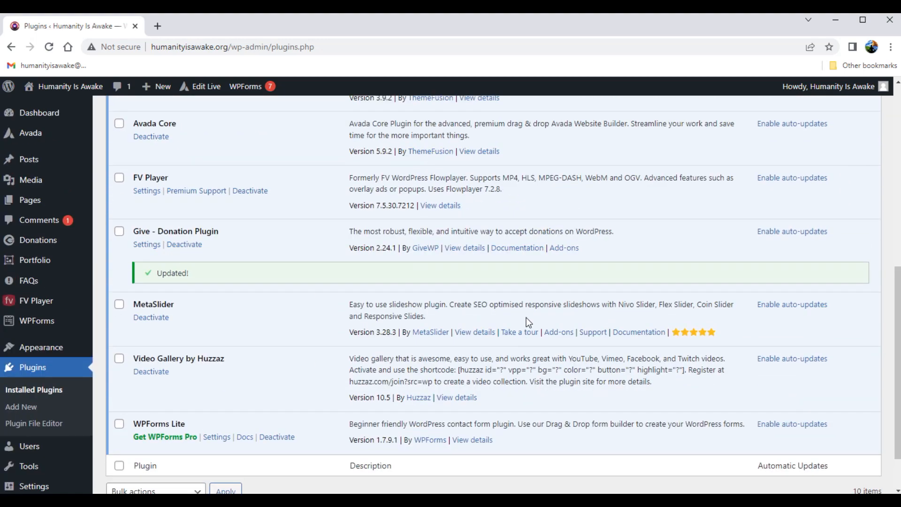
scroll(527, 319, "up", 7)
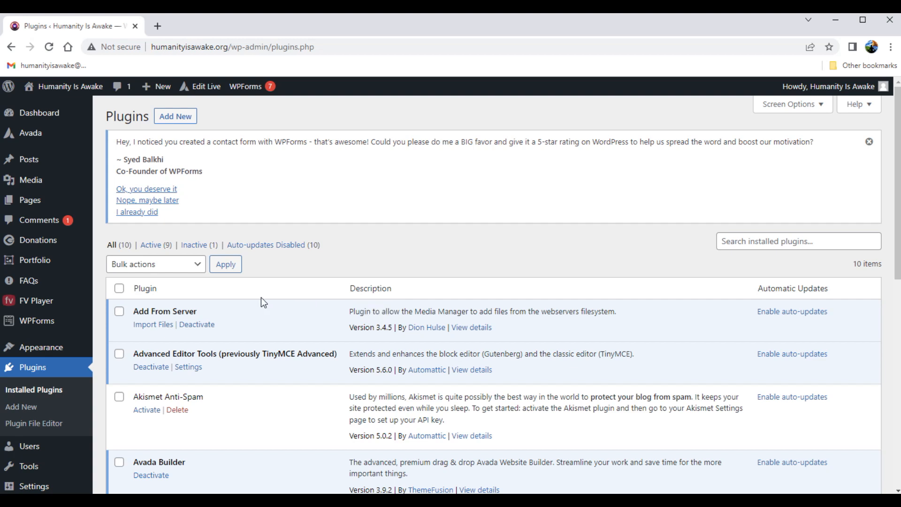
scroll(261, 297, "down", 2)
scroll(261, 297, "up", 2)
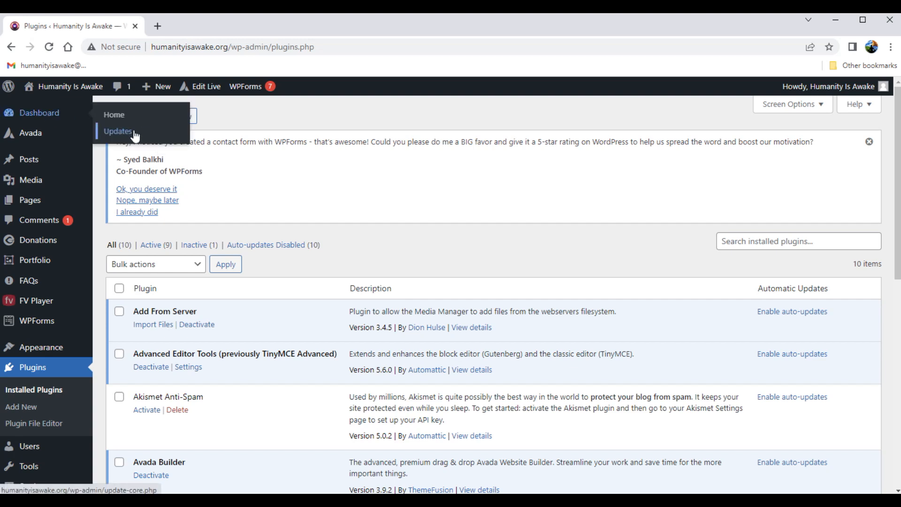
Examine Avada's Patcher and Plugins & Add-ons entries alongside the dashboard's Updates entry and the installed plugins list
mouse_move(36, 135)
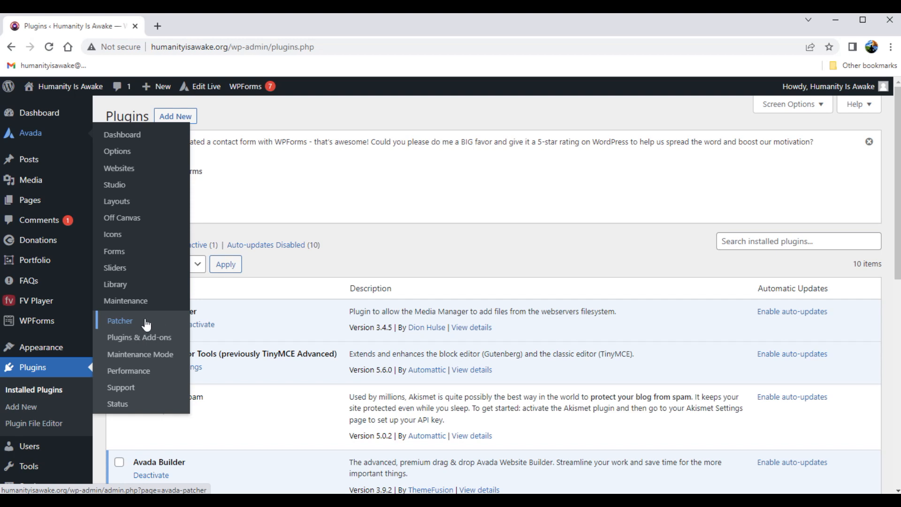
scroll(139, 323, "down", 1)
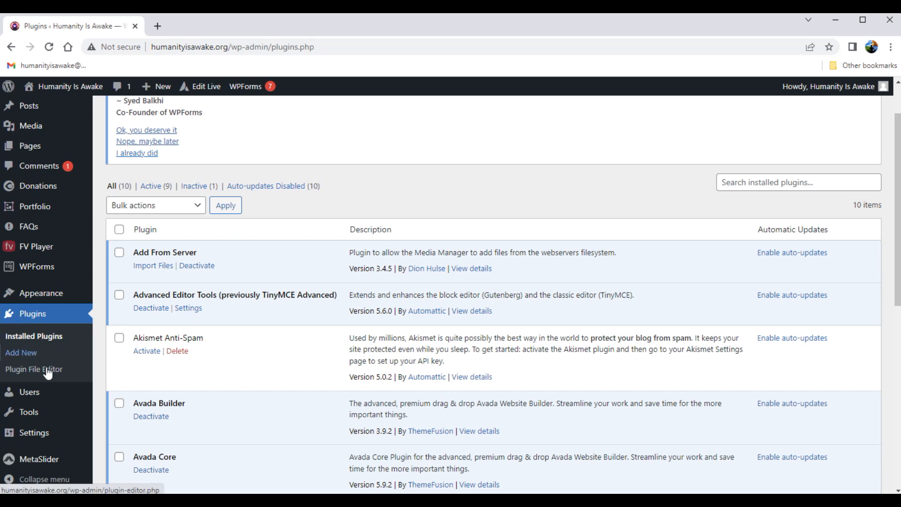
scroll(342, 306, "down", 1)
scroll(341, 302, "down", 7)
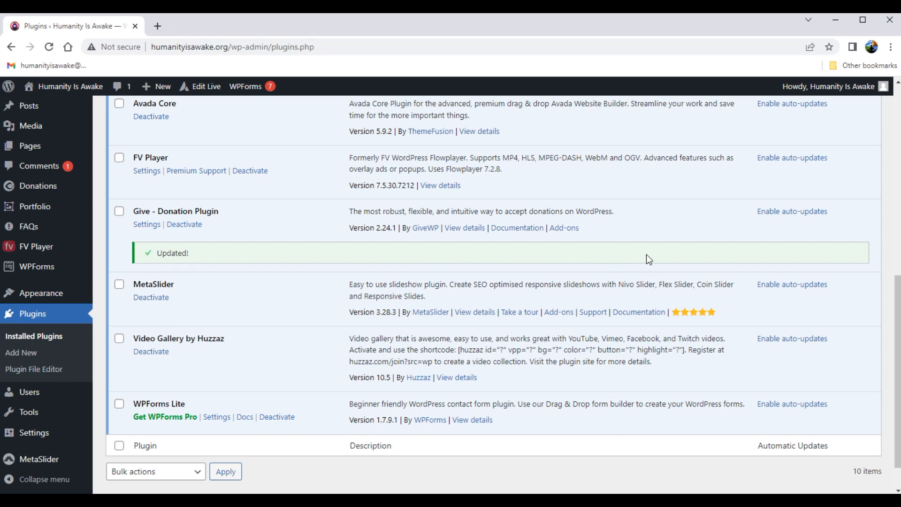
scroll(183, 285, "down", 1)
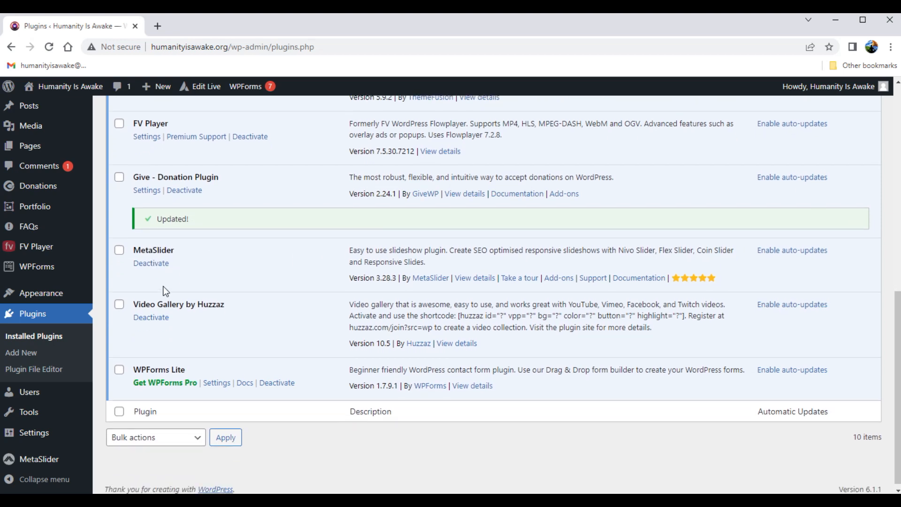
scroll(123, 268, "up", 10)
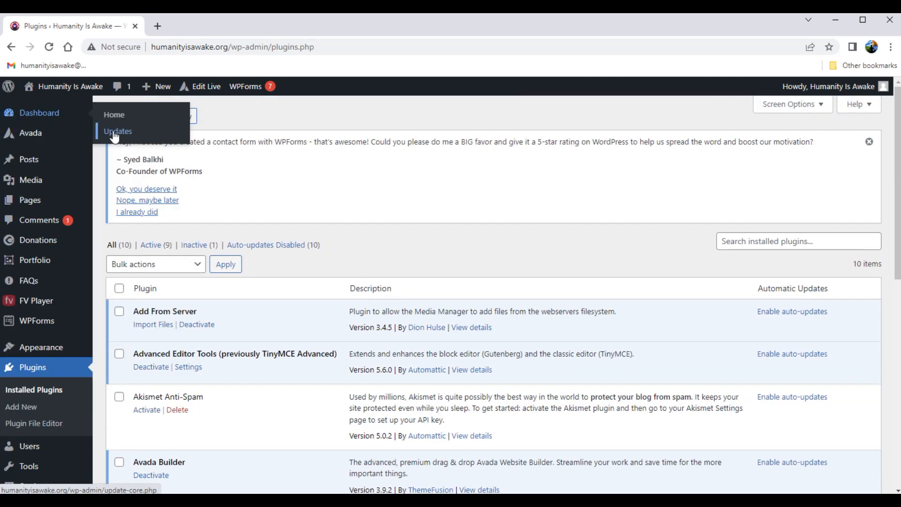
mouse_move(79, 134)
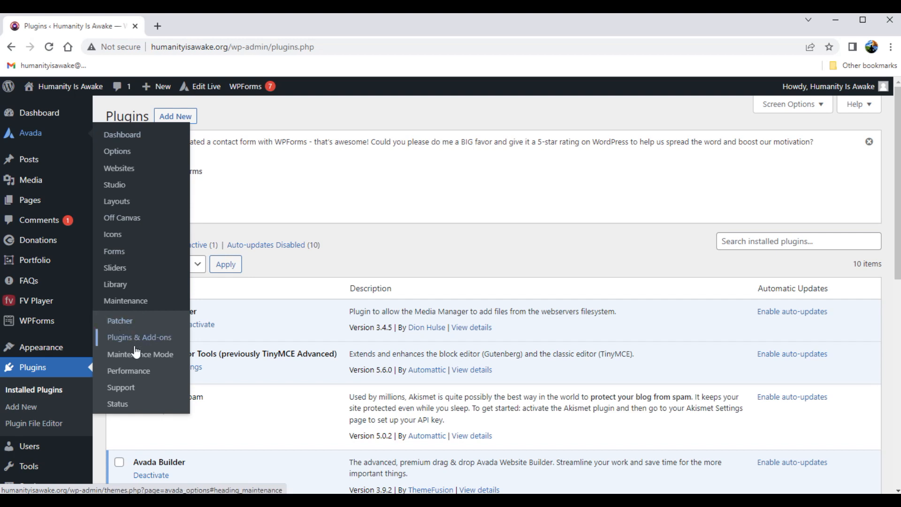
scroll(127, 331, "down", 4)
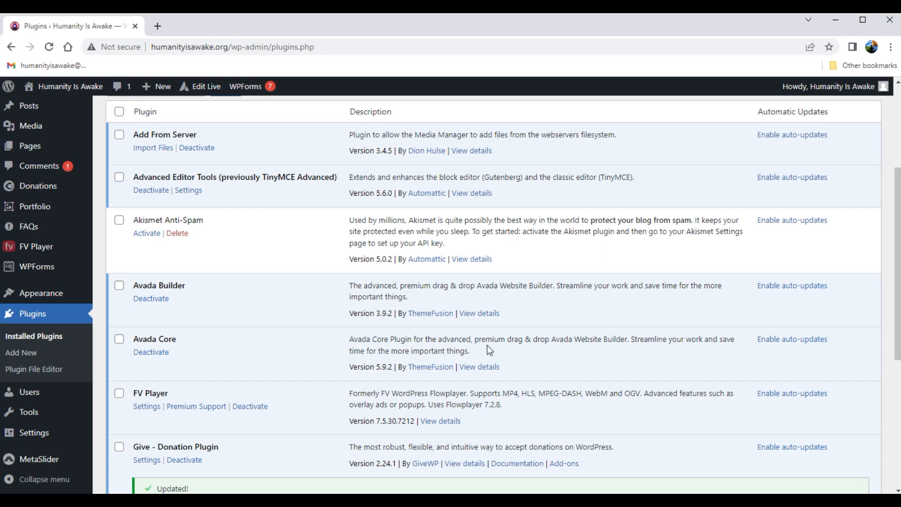
scroll(487, 345, "down", 5)
scroll(480, 348, "up", 6)
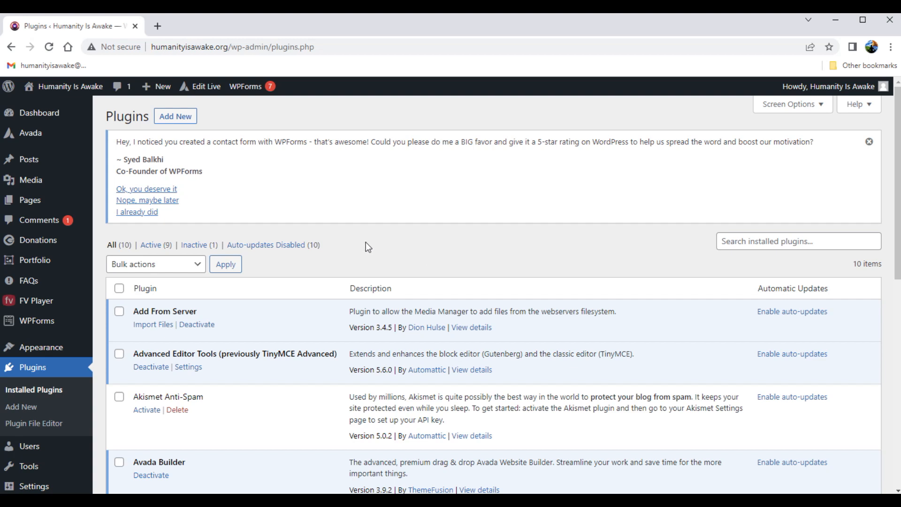
scroll(367, 243, "down", 3)
scroll(370, 244, "up", 3)
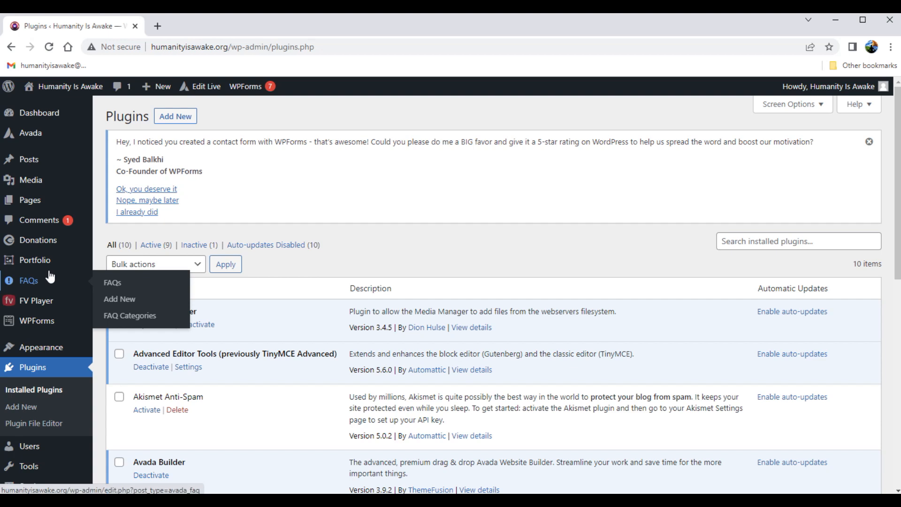
Open the site's comments and mark the pending comment on "Have health mandates gone too far?" as spam
mouse_move(26, 243)
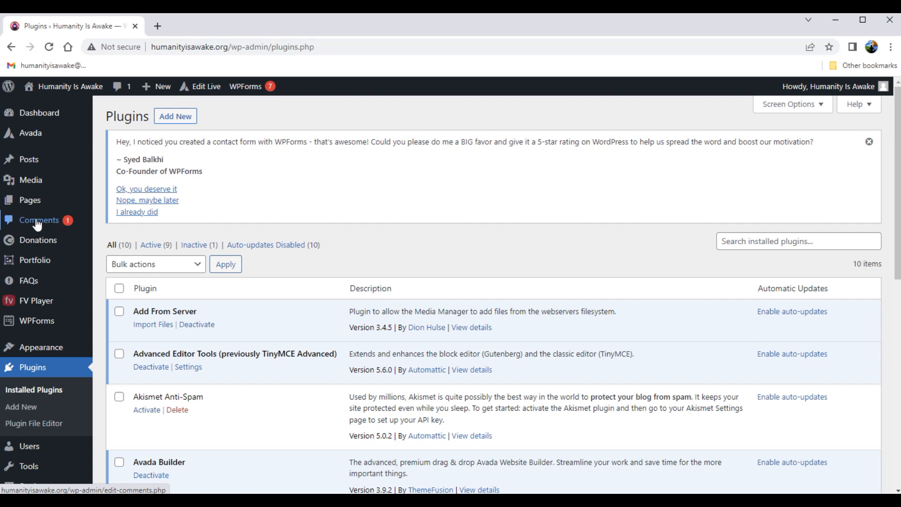
left_click(37, 222)
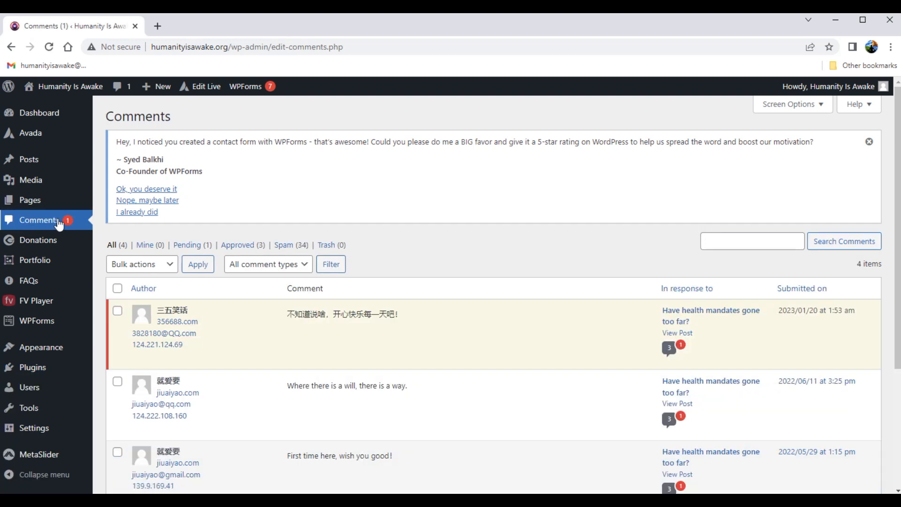
scroll(197, 190, "down", 3)
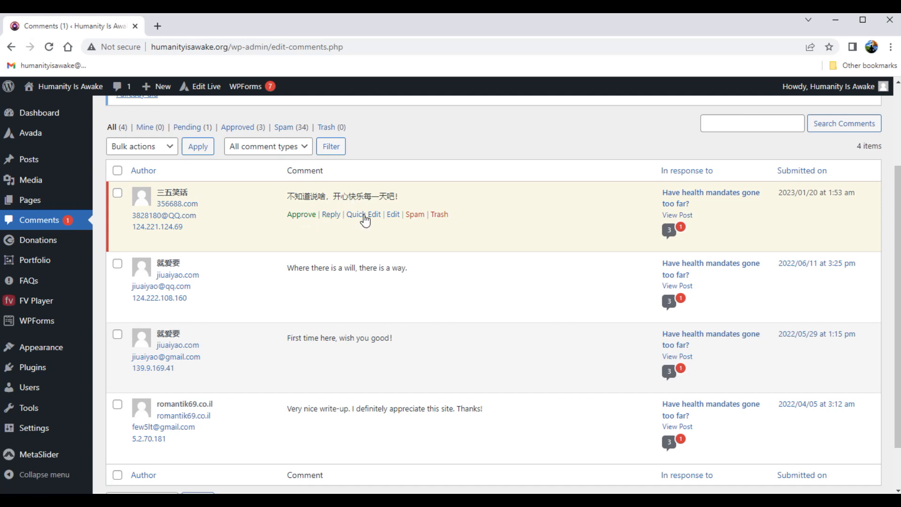
left_click(415, 215)
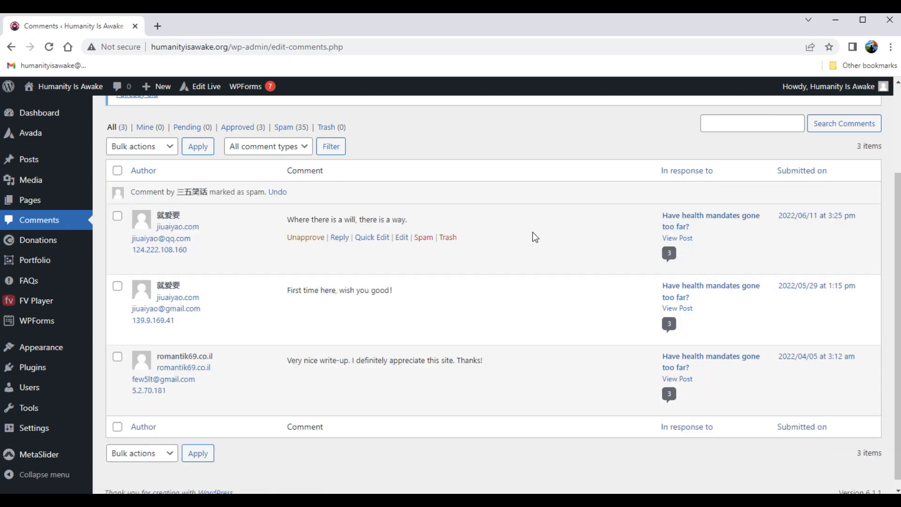
scroll(311, 210, "up", 3)
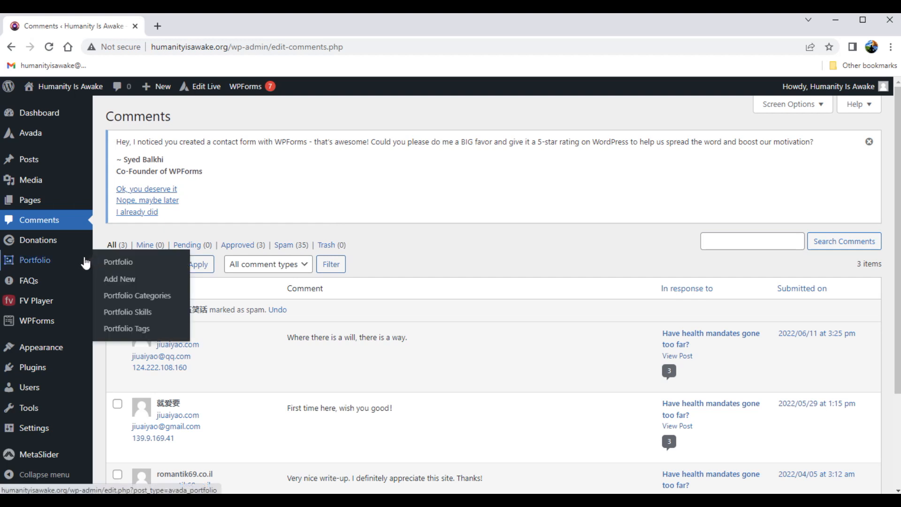
mouse_move(35, 121)
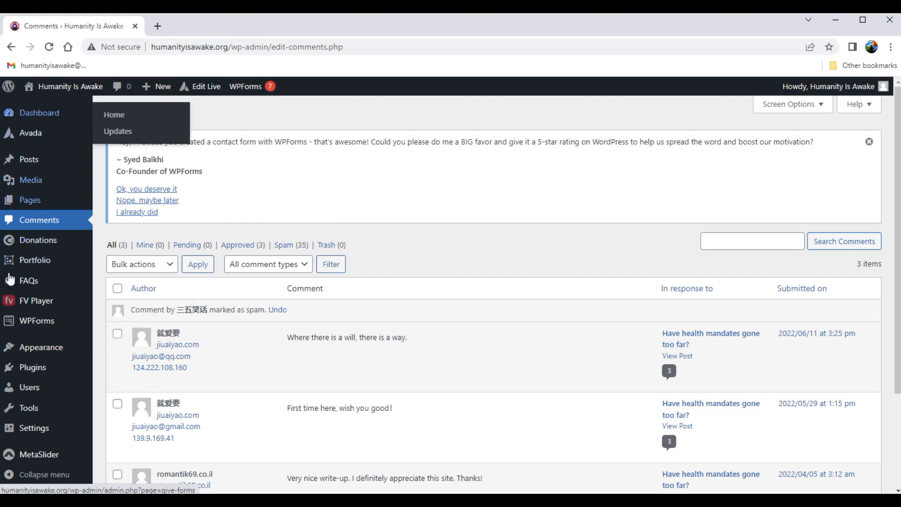
scroll(30, 121, "down", 1)
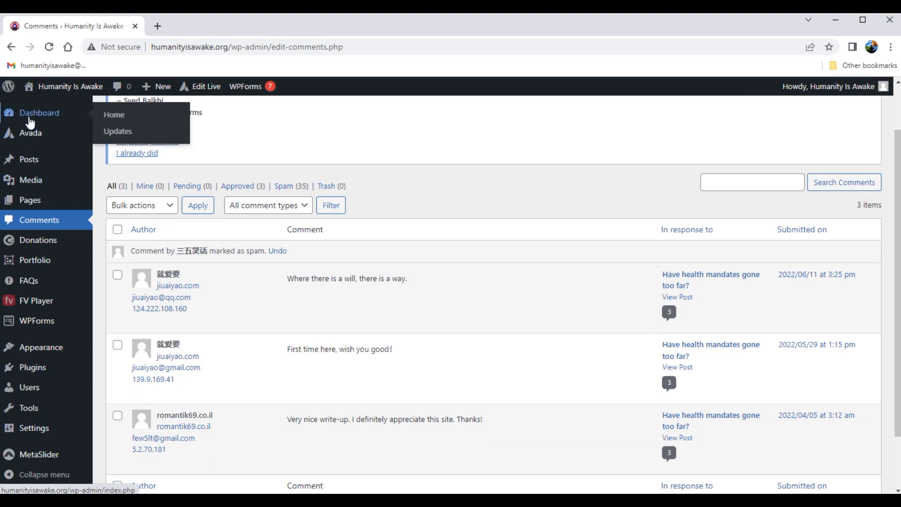
scroll(29, 127, "up", 1)
mouse_move(69, 87)
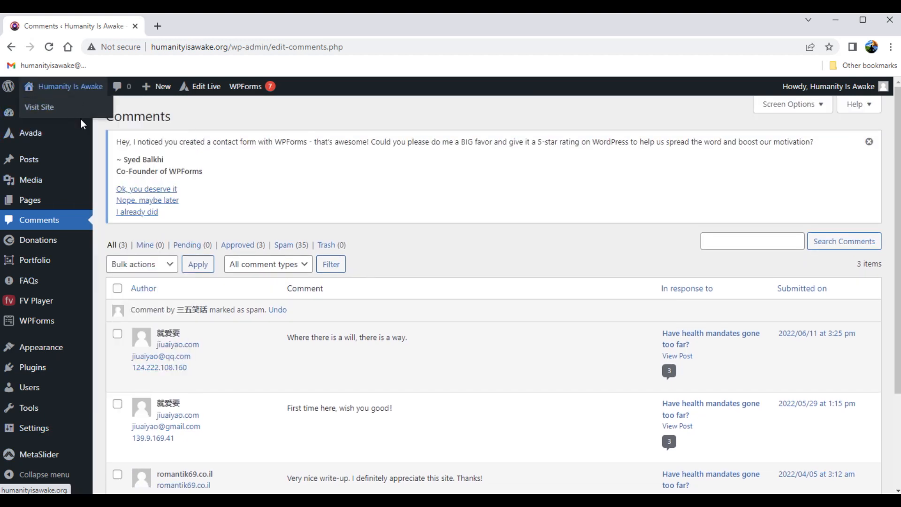
mouse_move(73, 123)
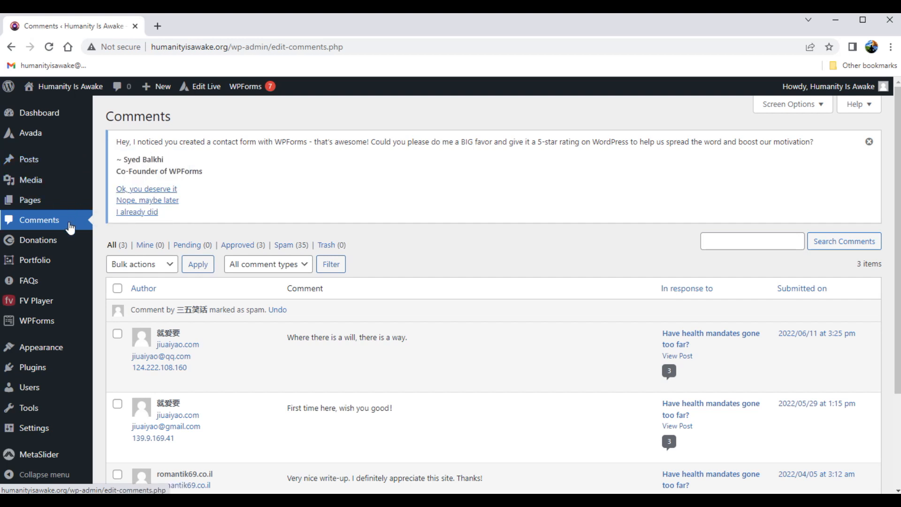
scroll(66, 257, "down", 3)
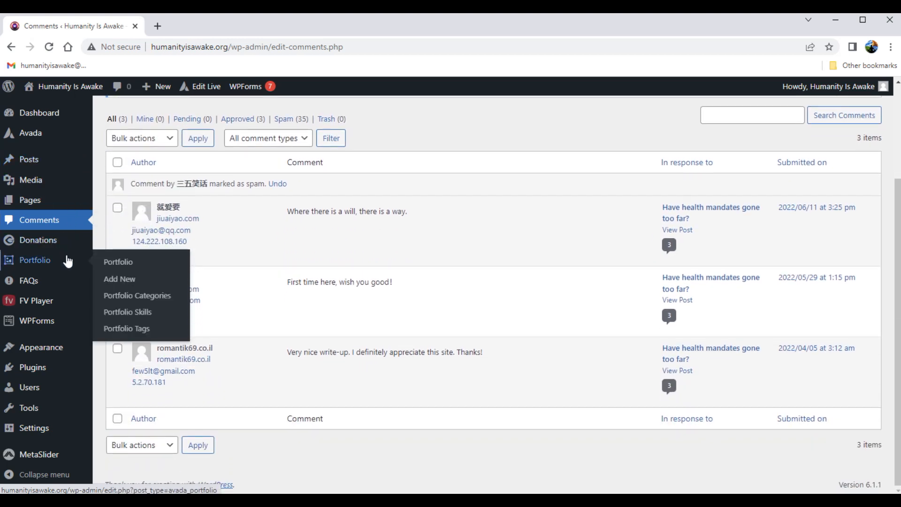
scroll(64, 331, "up", 3)
mouse_move(45, 263)
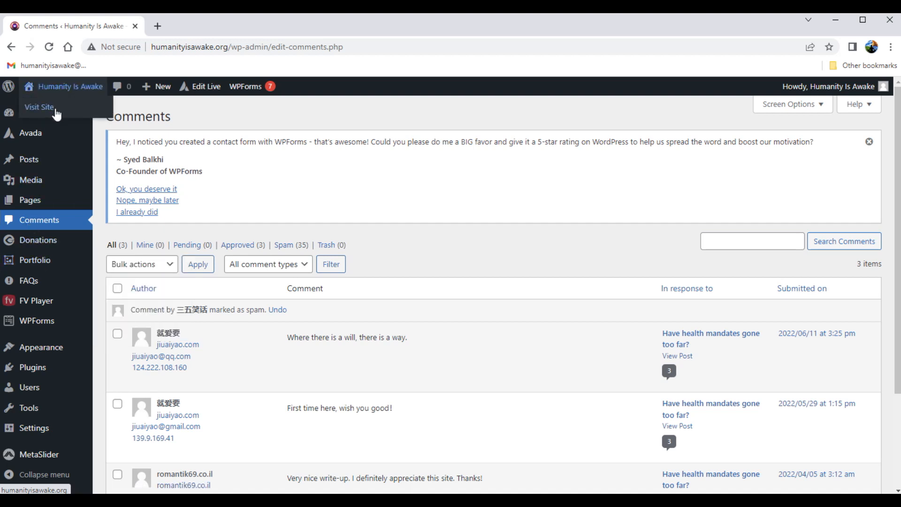
Examine the entries offered under the Posts, Donations, FAQs and FV Player sections of the site's administration area
mouse_move(34, 160)
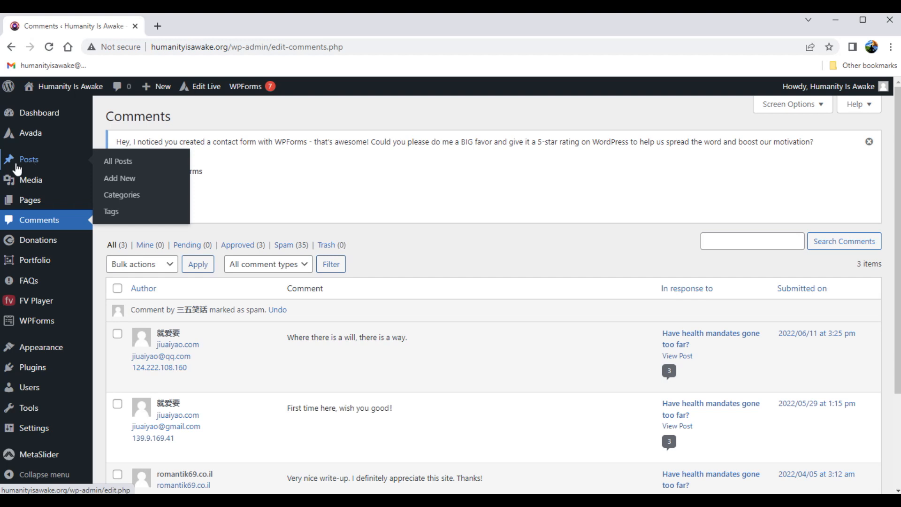
mouse_move(26, 212)
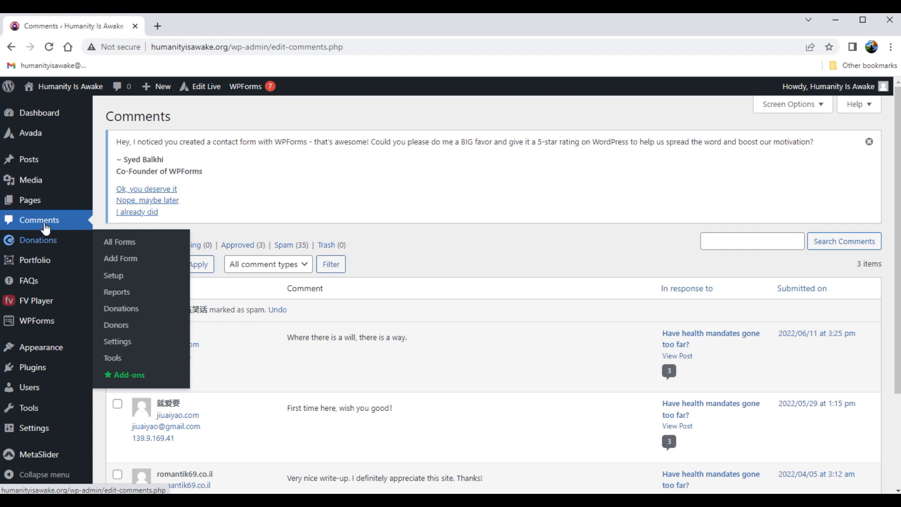
mouse_move(42, 281)
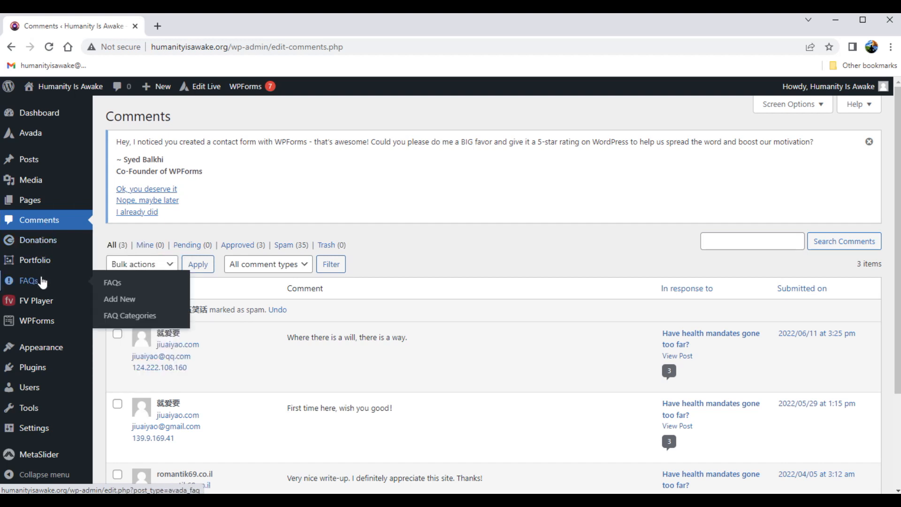
scroll(43, 281, "down", 1)
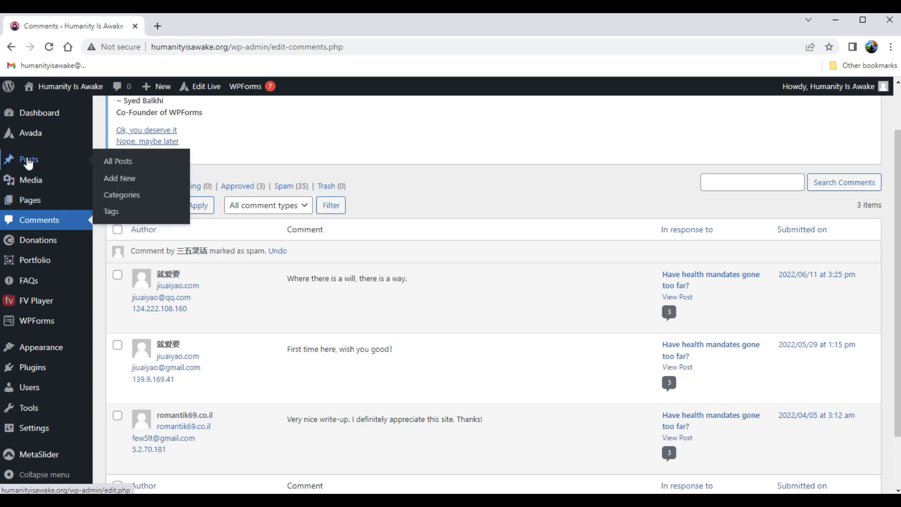
mouse_move(50, 311)
scroll(50, 311, "down", 1)
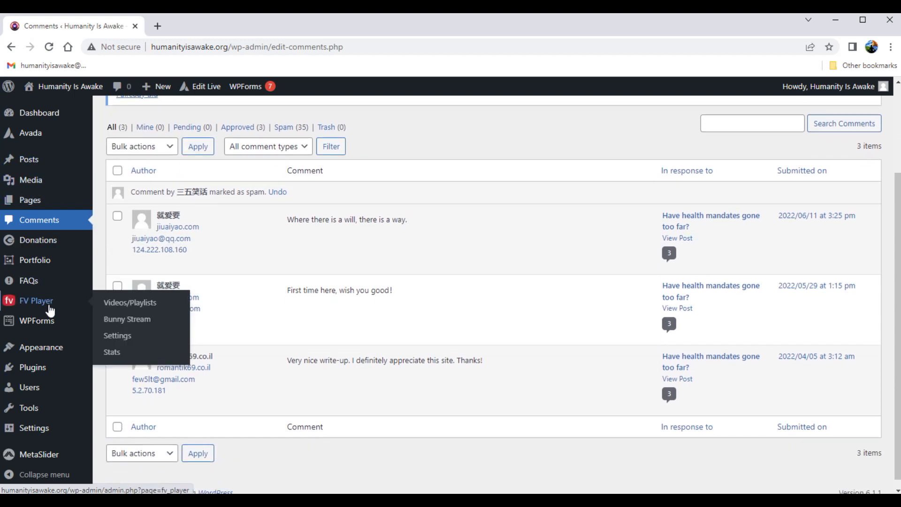
scroll(50, 311, "up", 3)
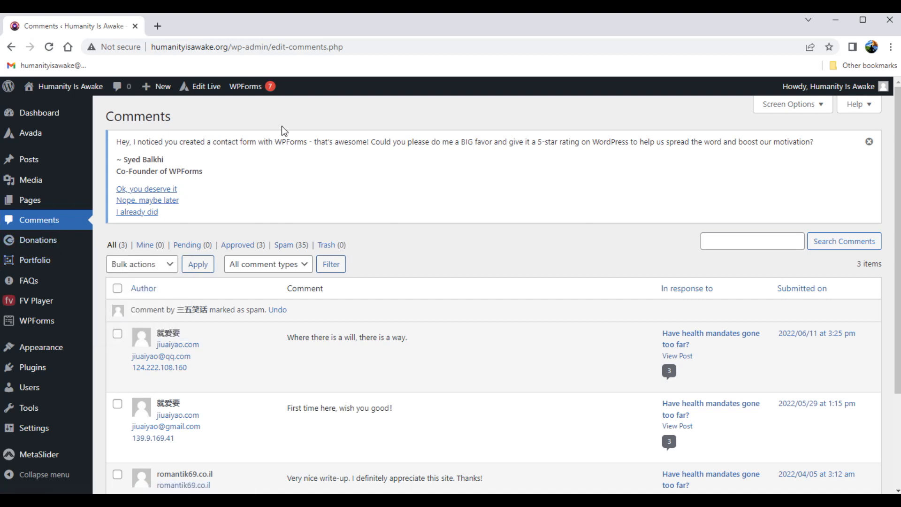
Examine the wp-admin part of the site address and the entries offered under Dashboard, Avada, Posts and Plugins
left_click_drag(266, 47, 231, 47)
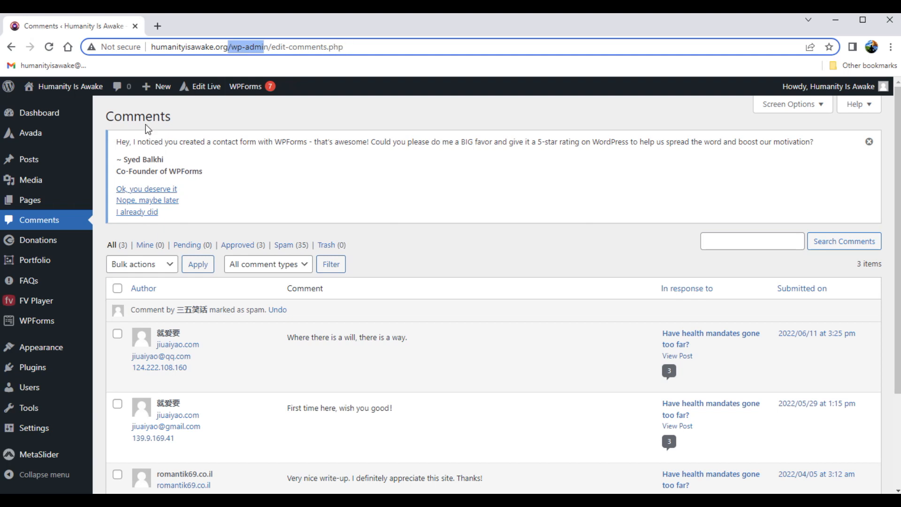
mouse_move(89, 118)
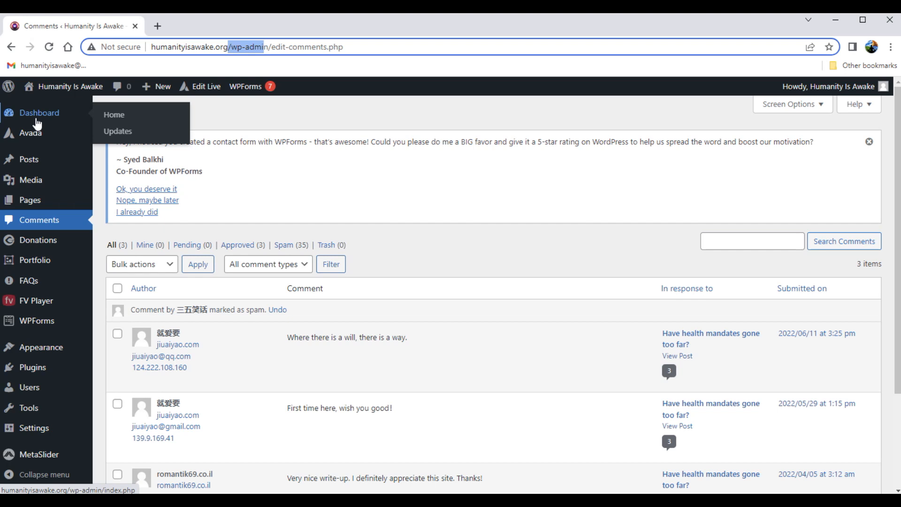
mouse_move(28, 135)
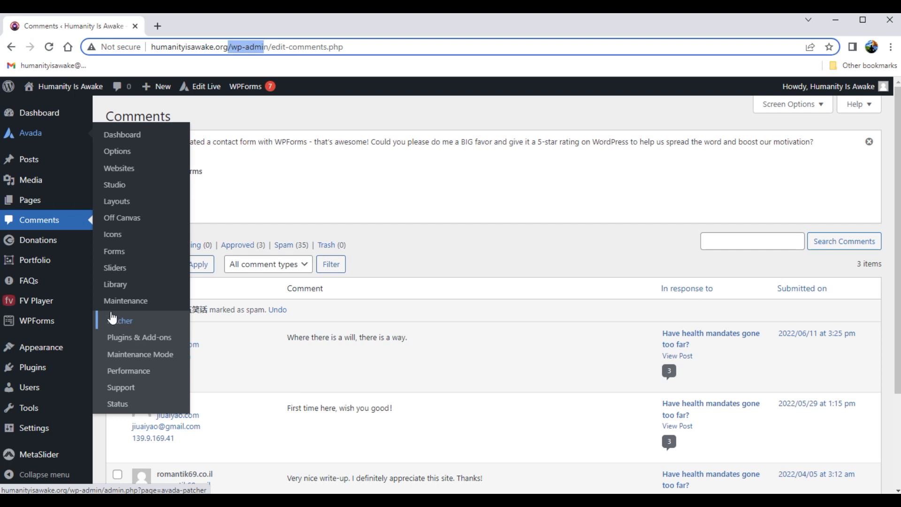
scroll(35, 251, "down", 2)
mouse_move(35, 251)
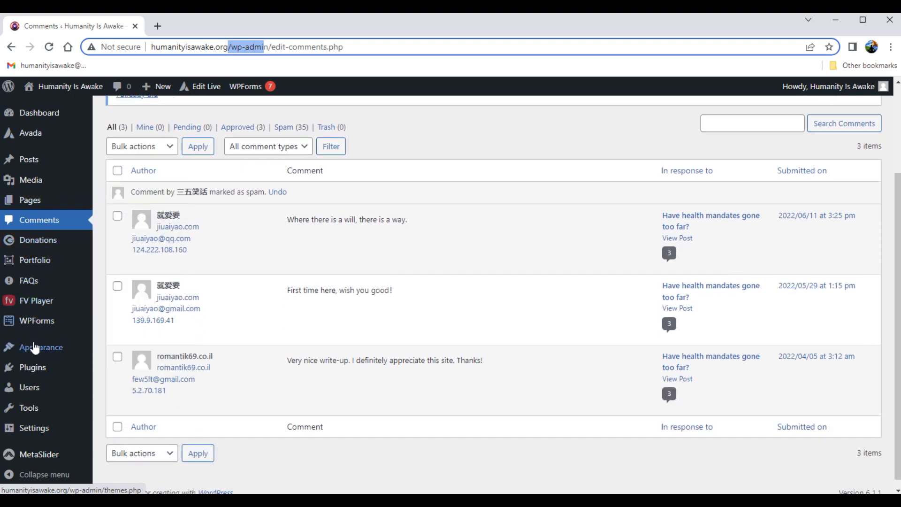
mouse_move(41, 372)
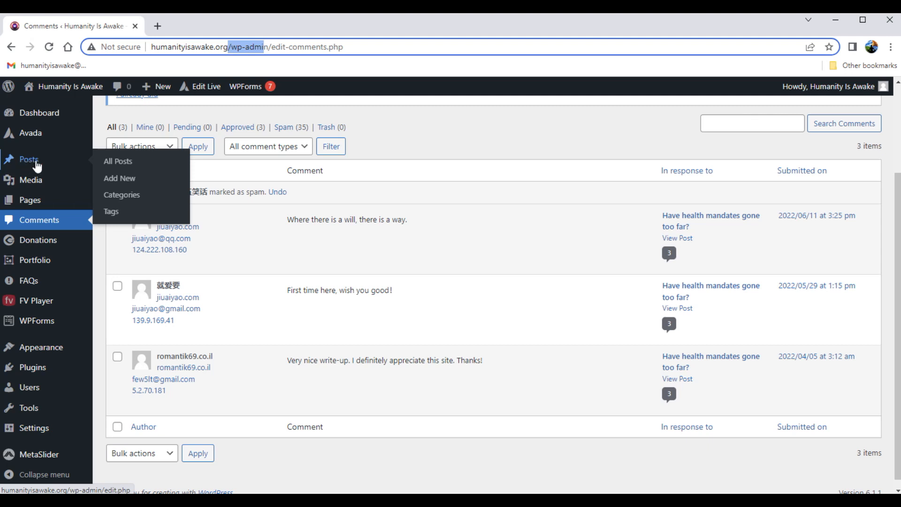
mouse_move(28, 204)
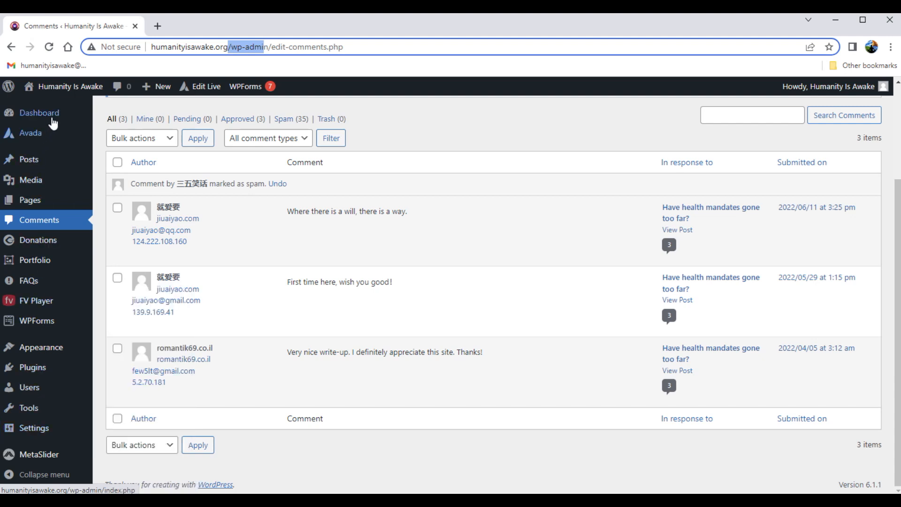
scroll(497, 371, "up", 1)
scroll(497, 371, "up", 3)
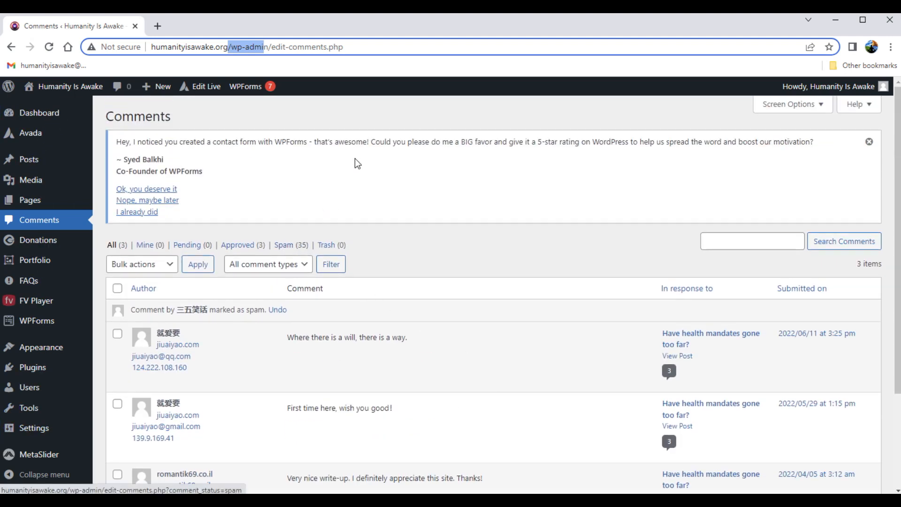
left_click(260, 120)
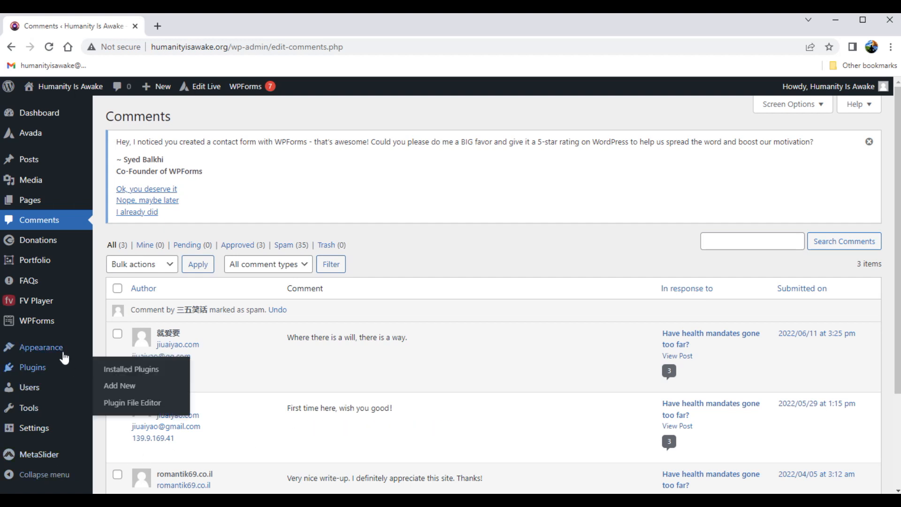
mouse_move(64, 354)
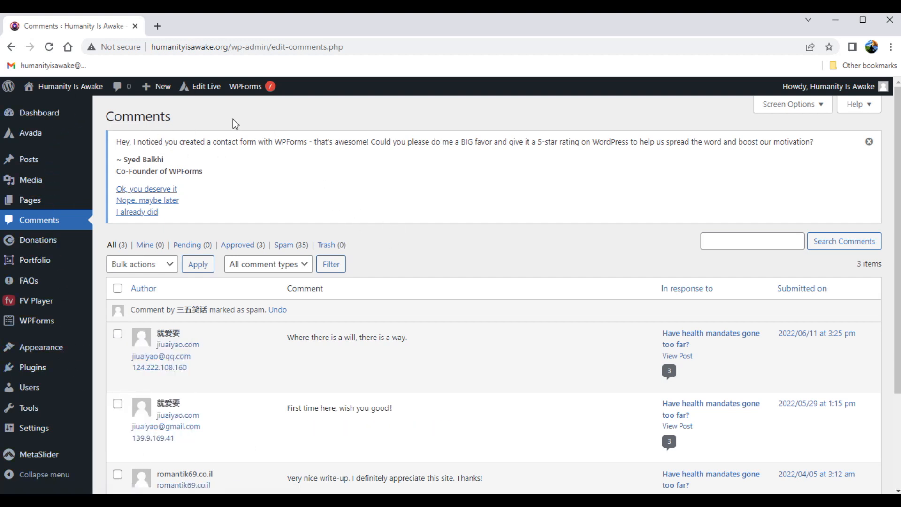
mouse_move(46, 116)
mouse_move(28, 137)
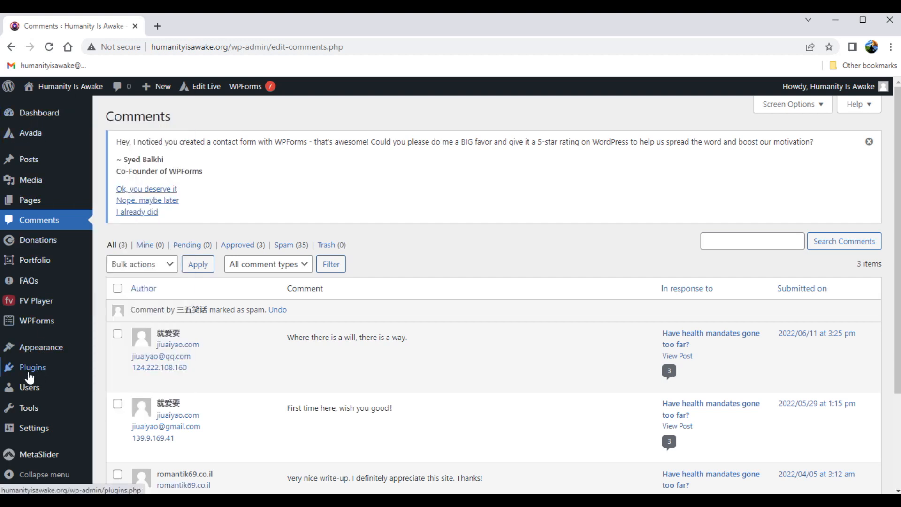
mouse_move(42, 374)
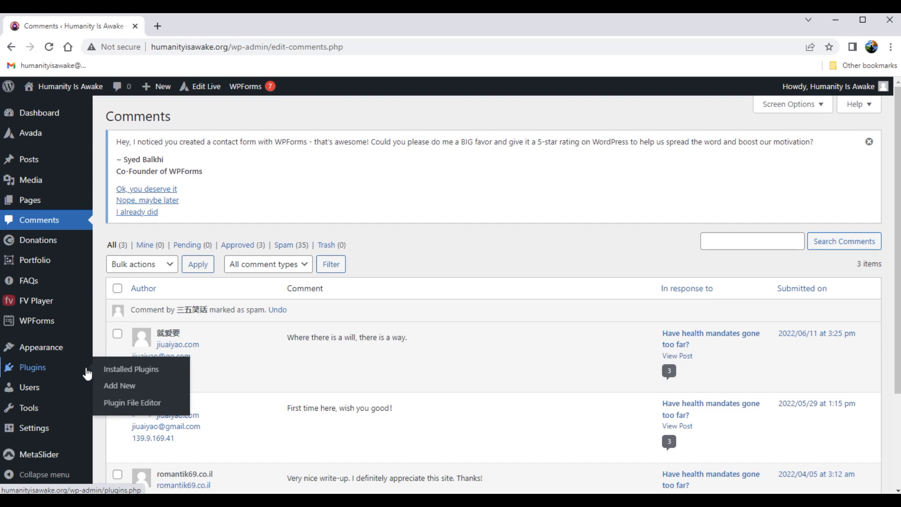